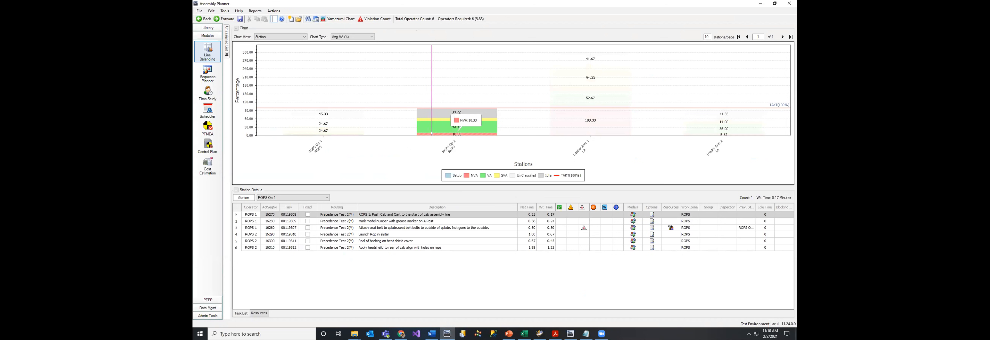
- Save the line balancing scenario changes and switch from the line balancing chart to the Precedence Test 2 routing
left_click(214, 25)
left_click(208, 59)
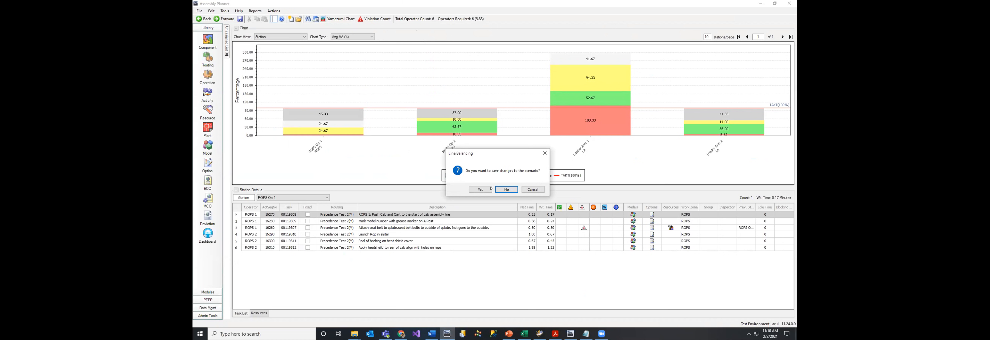
left_click(491, 190)
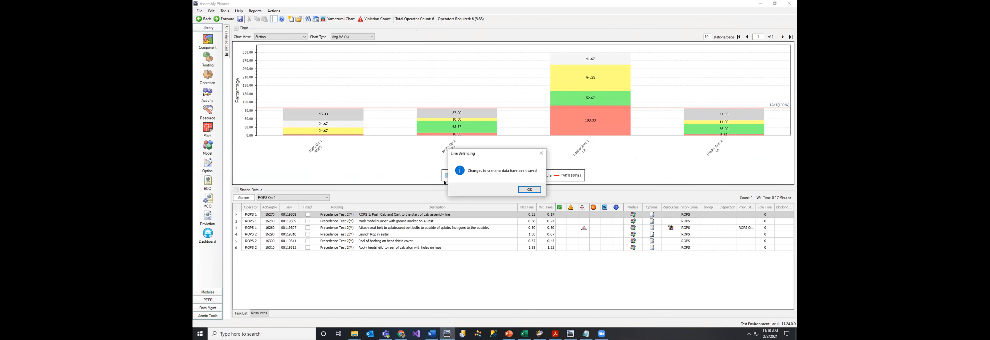
left_click(530, 190)
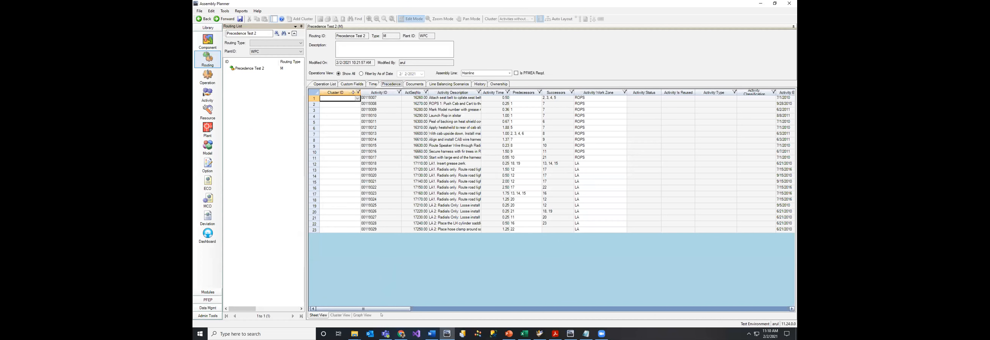
- Examine the Precedence Test 2 routing's precedence graph and compare it with the predecessors and successors in the sheet
left_click(362, 316)
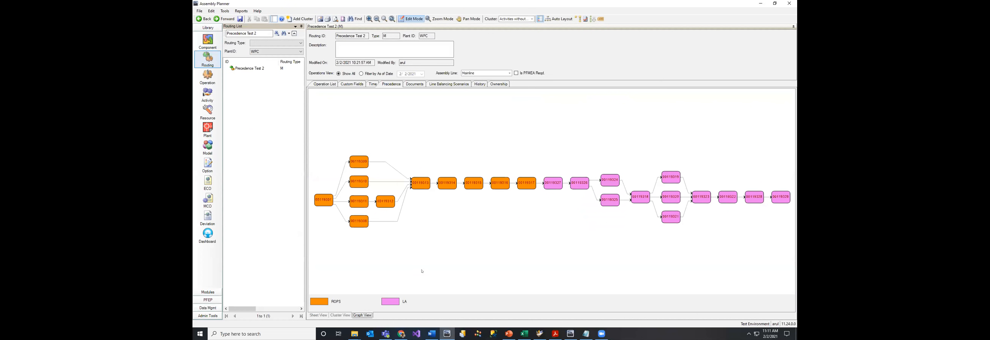
left_click(319, 314)
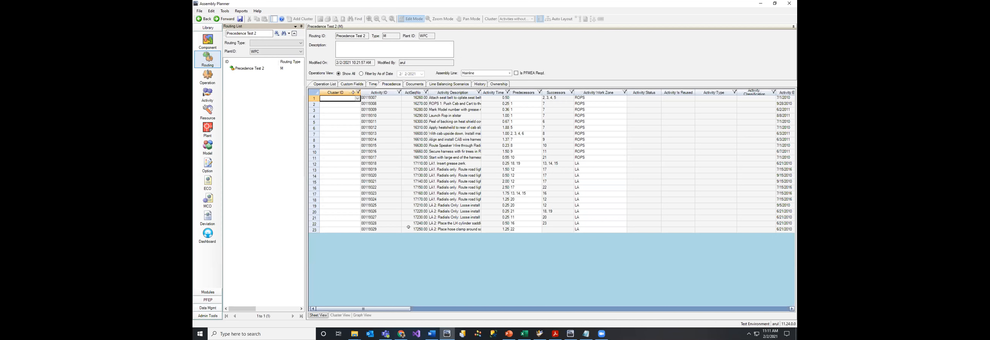
left_click(362, 315)
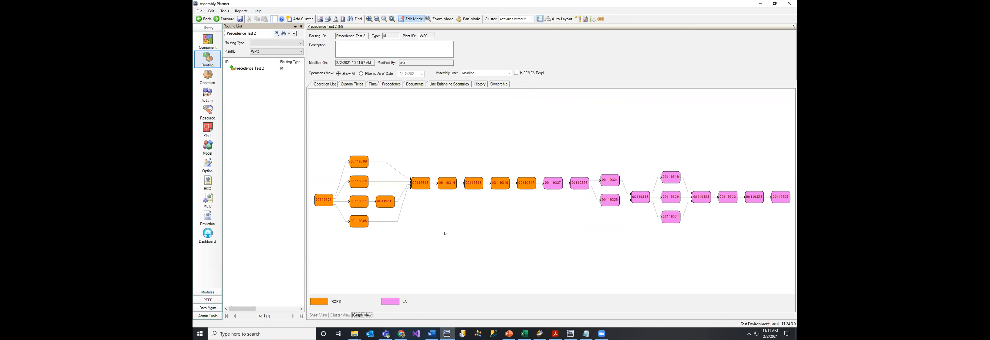
left_click_drag(423, 188, 437, 200)
- Clear all activity predecessors and successors in the precedence sheet and save the routing
left_click(316, 315)
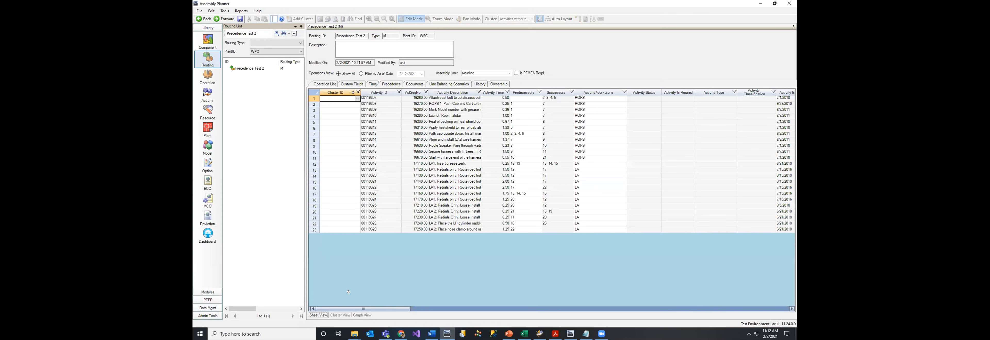
left_click_drag(518, 99, 543, 219)
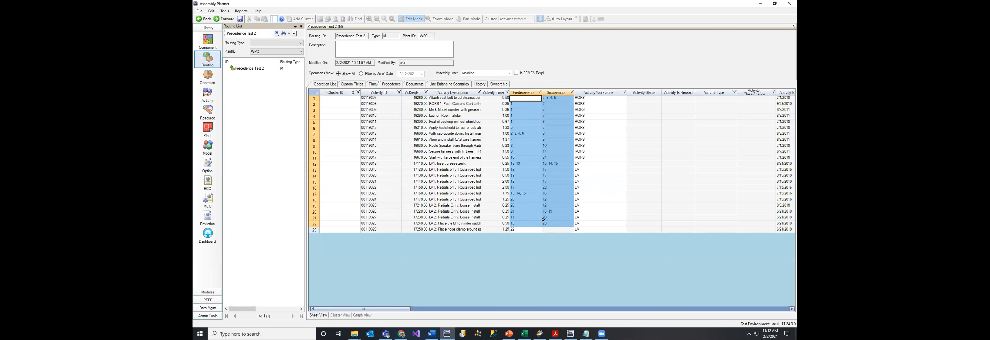
left_click(524, 227)
left_click(539, 168)
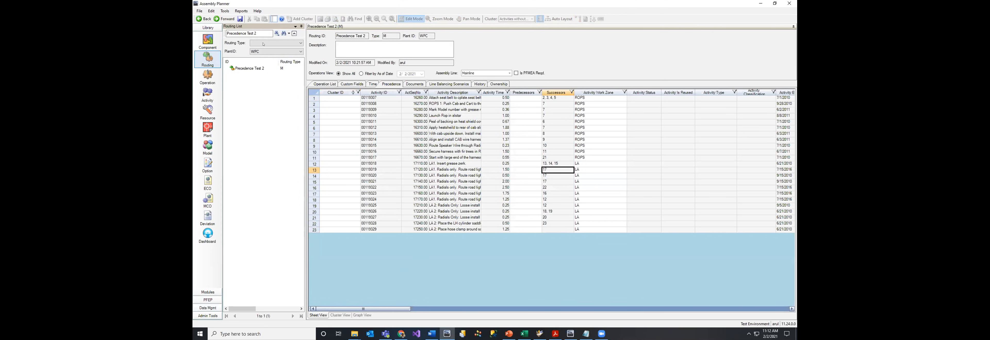
left_click(239, 19)
left_click(524, 190)
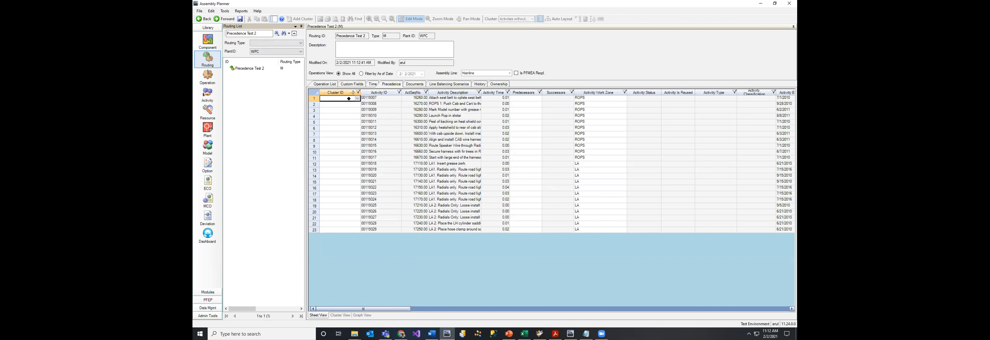
- Assign the cluster ID Seats Installation to the activities in rows 1 to 6 and save the routing
type("Seats Installation")
left_click_drag(357, 98, 359, 129)
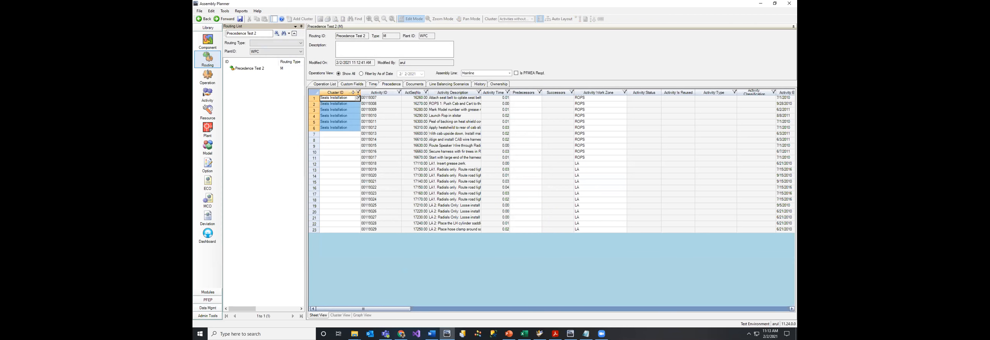
left_click(240, 19)
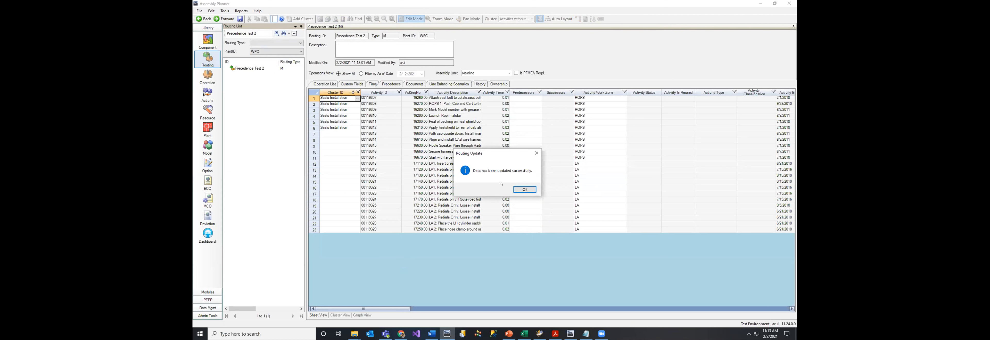
key("Return")
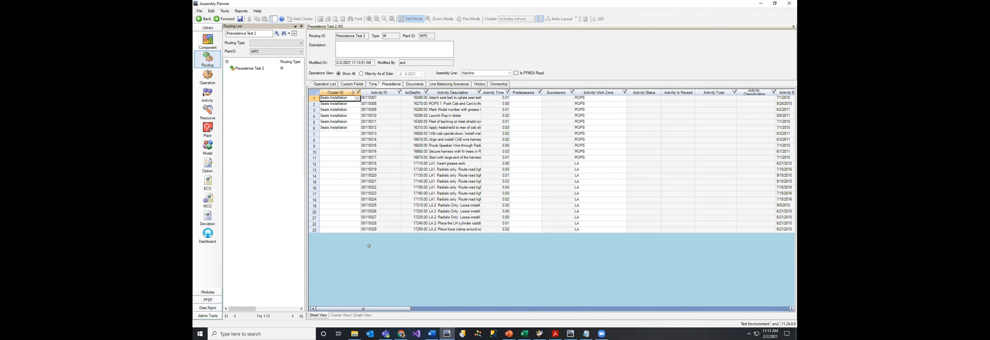
- Start adding the activities in rows 7 to 11 to a new cluster with the ID Door Installtion
left_click_drag(317, 135, 311, 156)
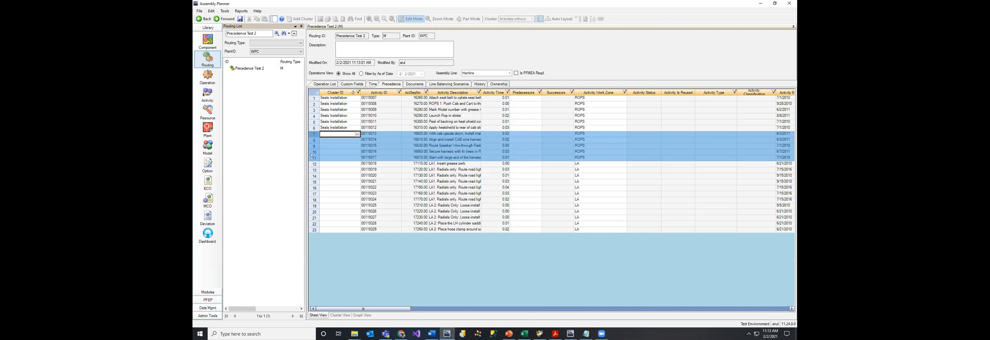
right_click(315, 152)
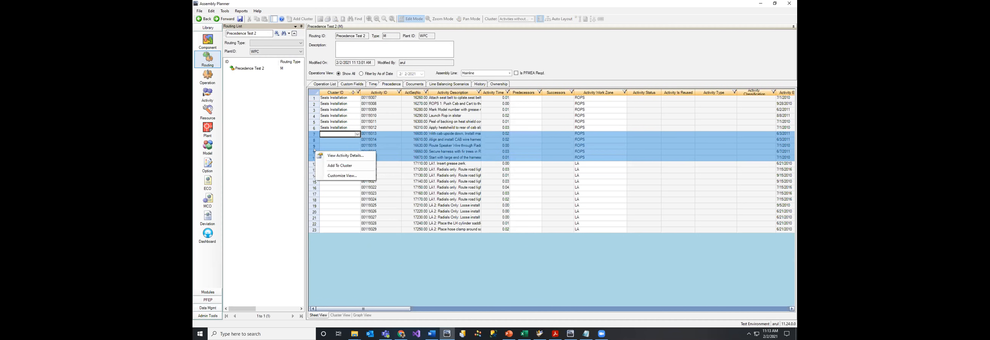
left_click(330, 166)
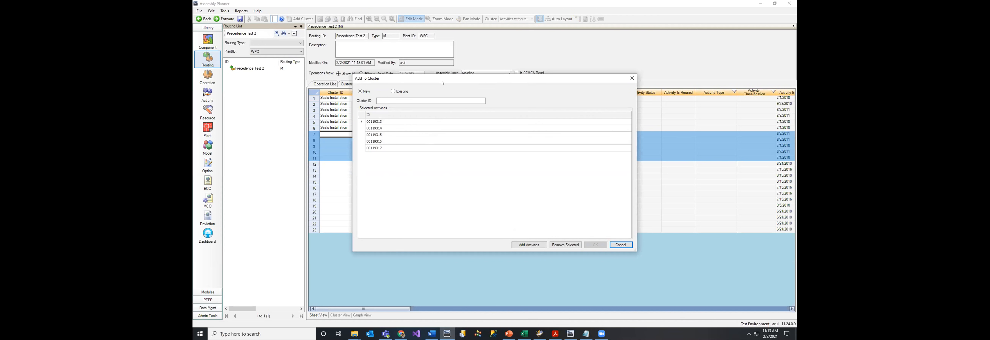
left_click(411, 105)
left_click(500, 115)
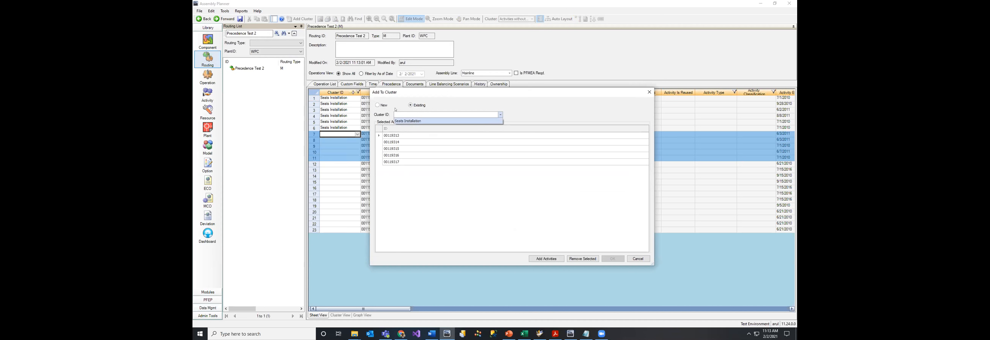
left_click(386, 105)
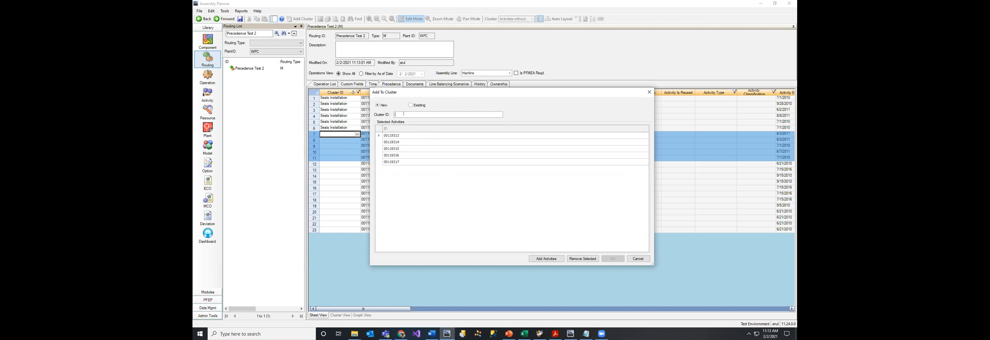
type("Door Installtion")
- Search the routing's activities with IDs beginning with 00119, select the first seven, and close the search without adding them
left_click(540, 259)
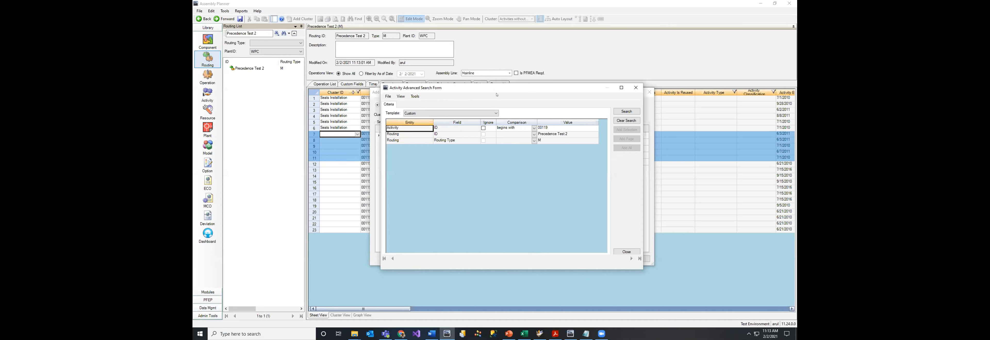
left_click_drag(495, 88, 517, 122)
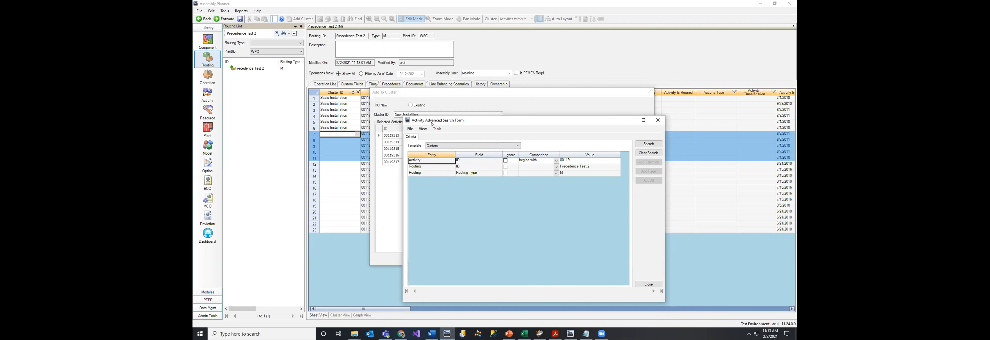
left_click_drag(432, 123, 451, 115)
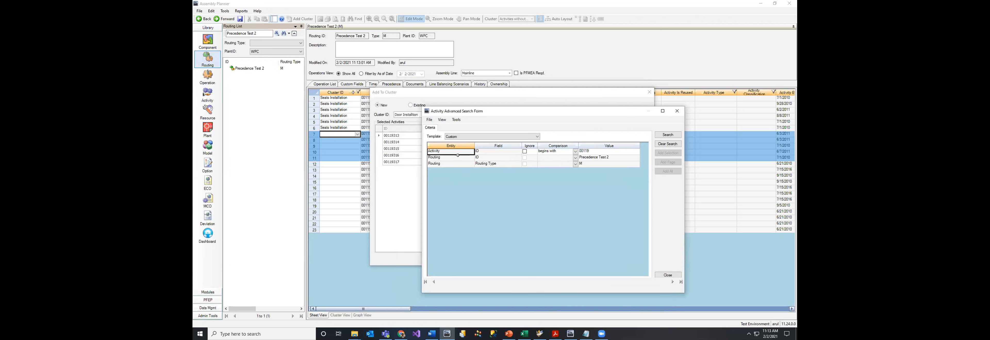
left_click(667, 135)
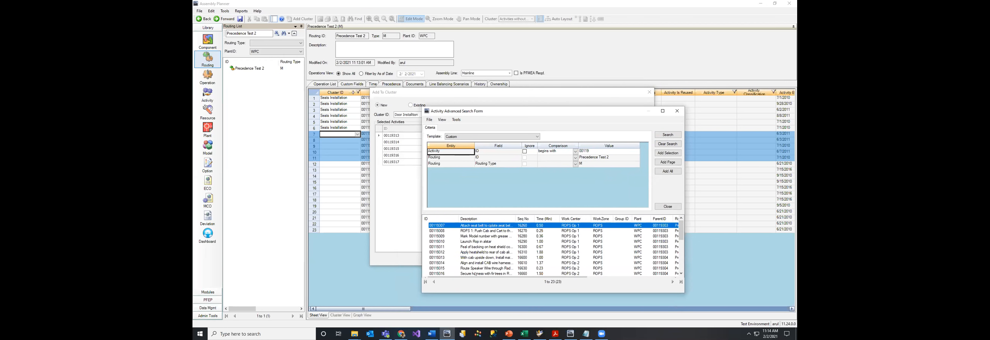
left_click(471, 256, "shift")
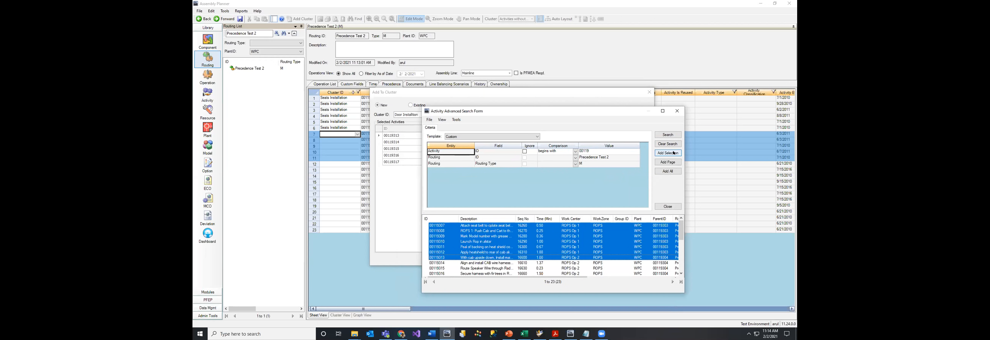
left_click(668, 207)
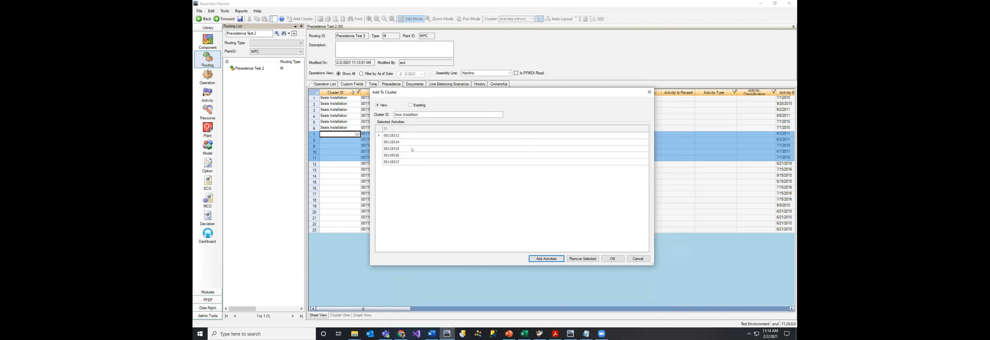
- Create the new door cluster with the five listed activities
left_click(379, 135)
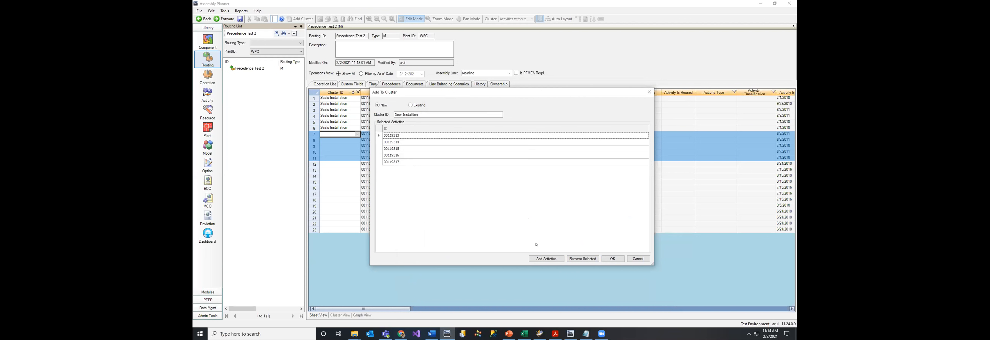
left_click(377, 149, "shift")
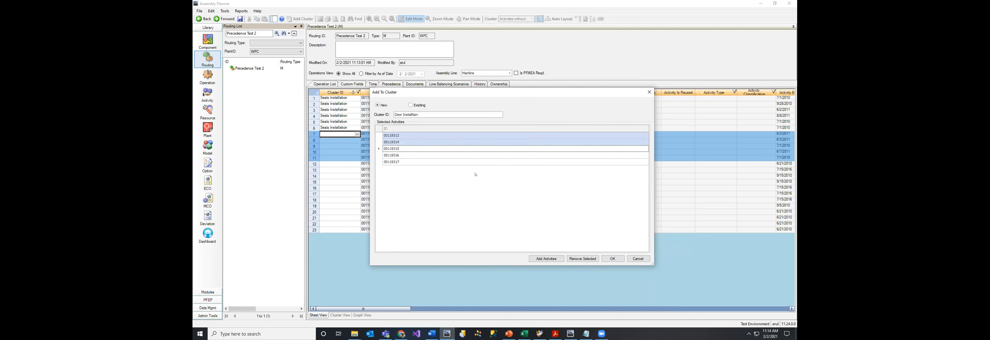
left_click(616, 259)
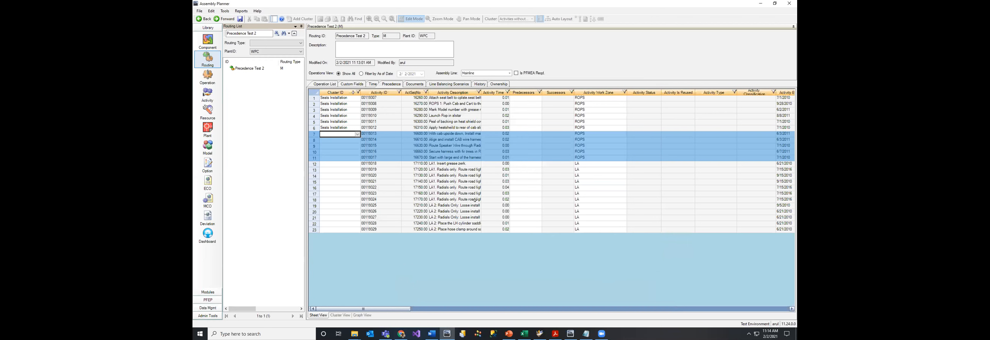
- Add a third cluster with the ID Final Assembly to the routing's cluster list and save
left_click(340, 316)
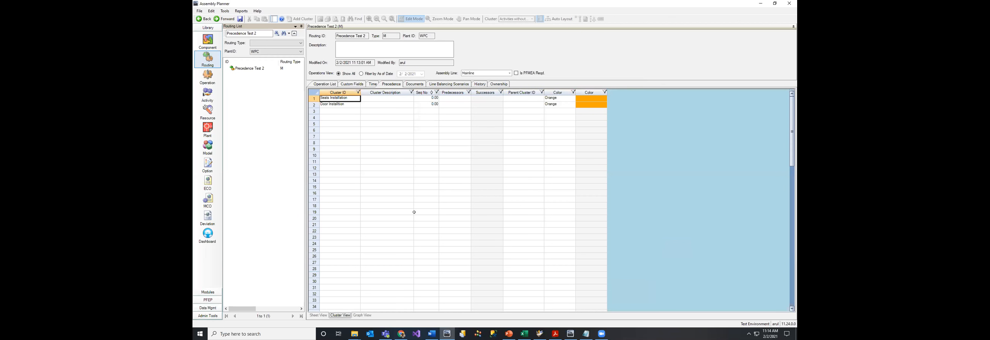
left_click(349, 109)
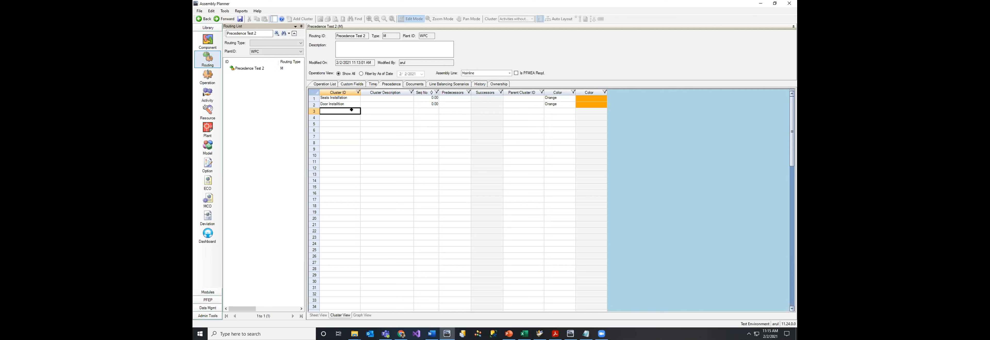
type("Final Assembly")
left_click(240, 19)
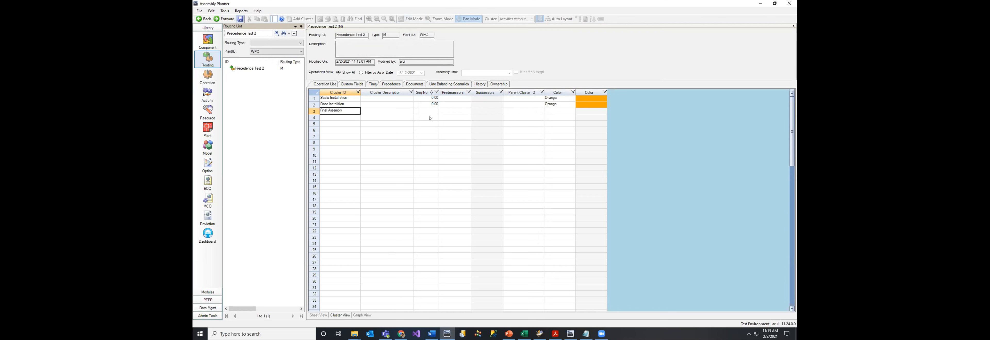
left_click(524, 190)
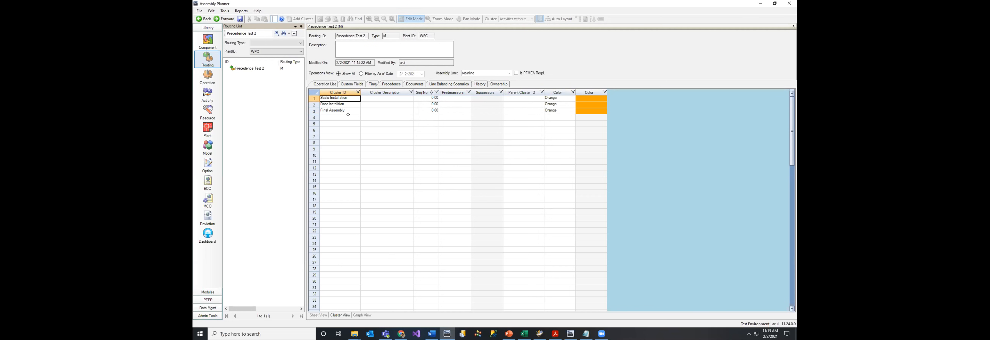
- Add the last four activities from the 00119 activity search to the Final Assembly cluster and save the cluster
left_click(314, 111)
right_click(315, 112)
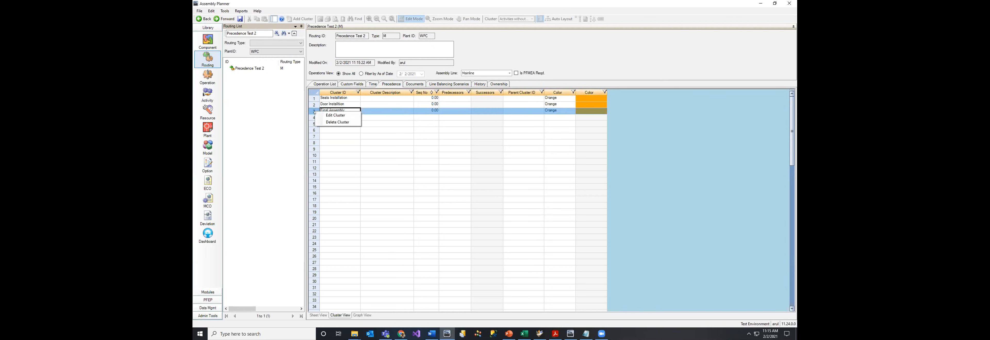
left_click(329, 116)
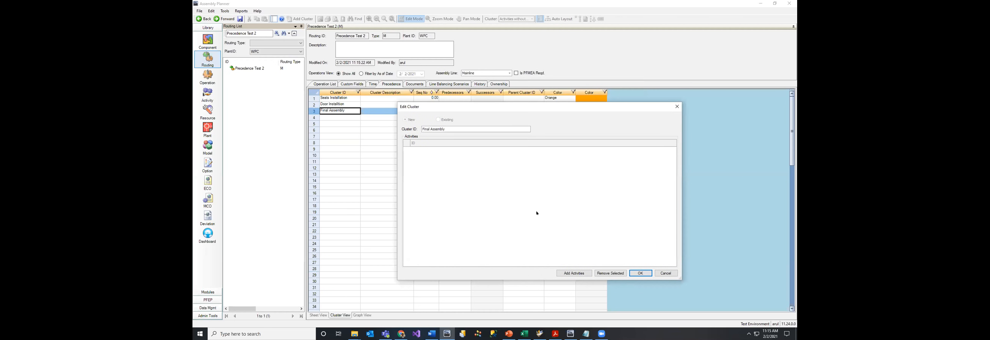
left_click(574, 273)
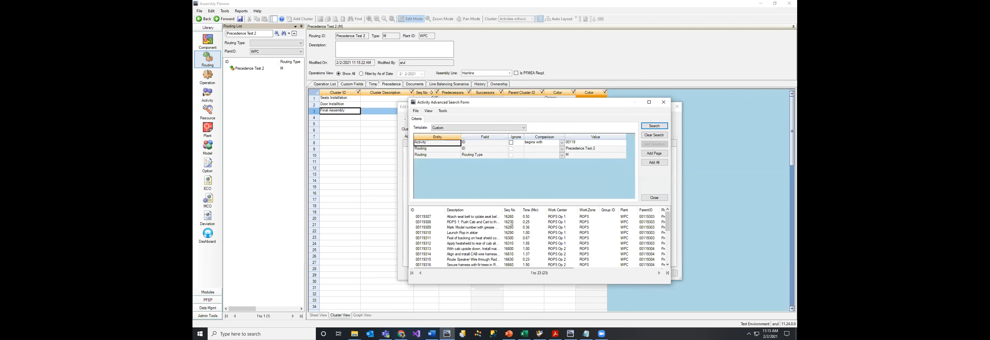
scroll(512, 224, "down", 5)
left_click(422, 259)
left_click(423, 244, "shift")
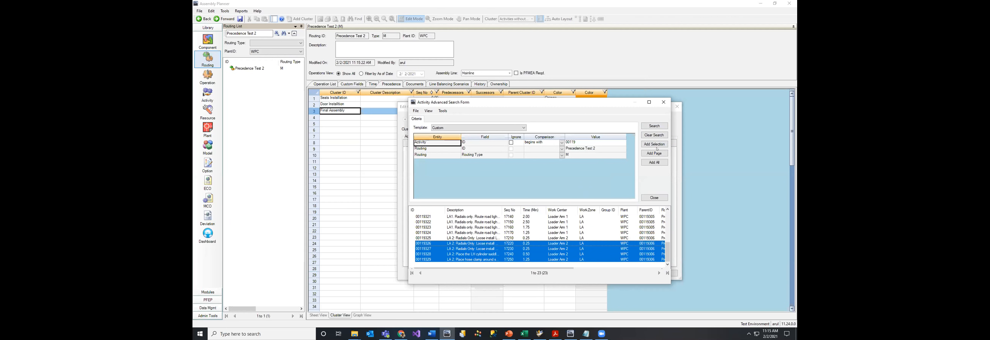
left_click(654, 145)
left_click(654, 198)
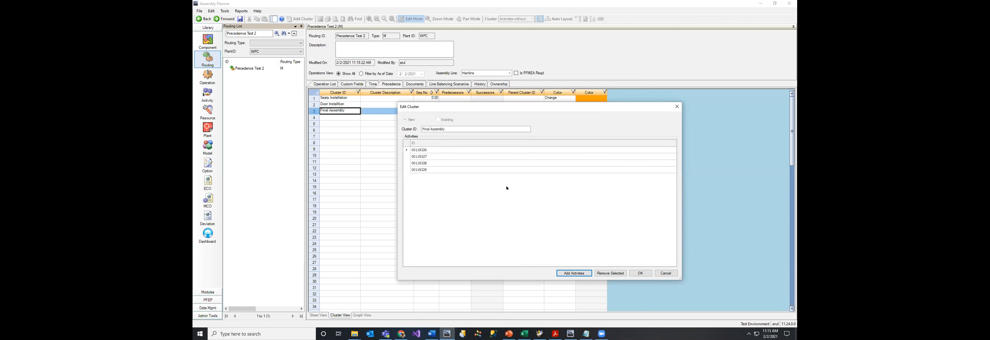
left_click(636, 272)
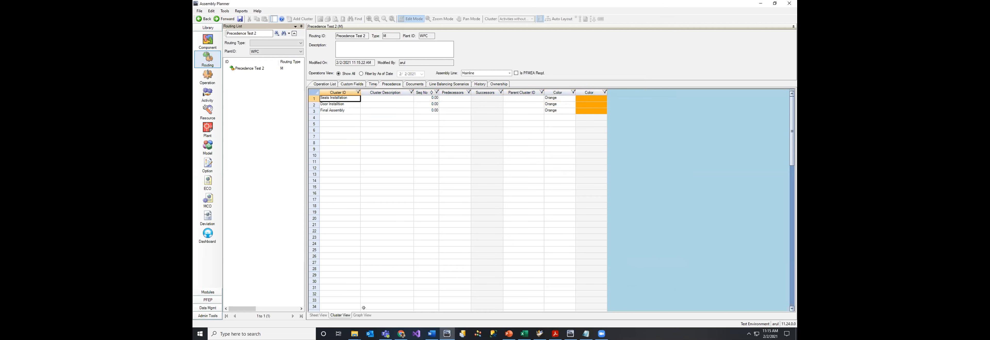
- In the precedence graph, group all eight unclustered activities into a new cluster with the ID Final Assembly 2
left_click(363, 316)
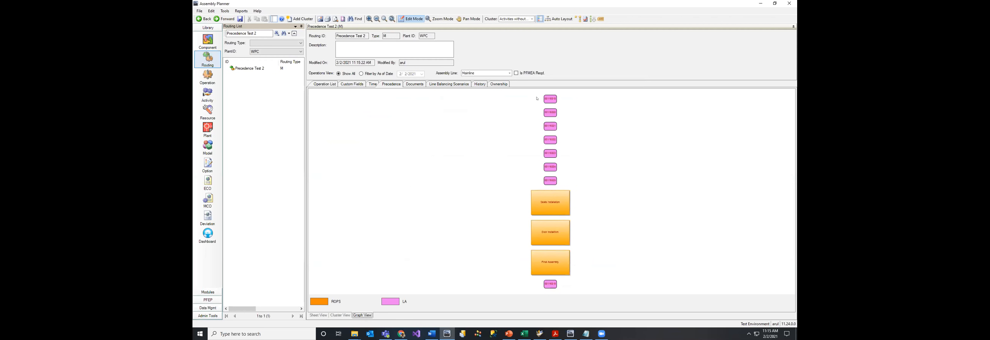
left_click_drag(534, 94, 582, 186)
left_click(549, 284)
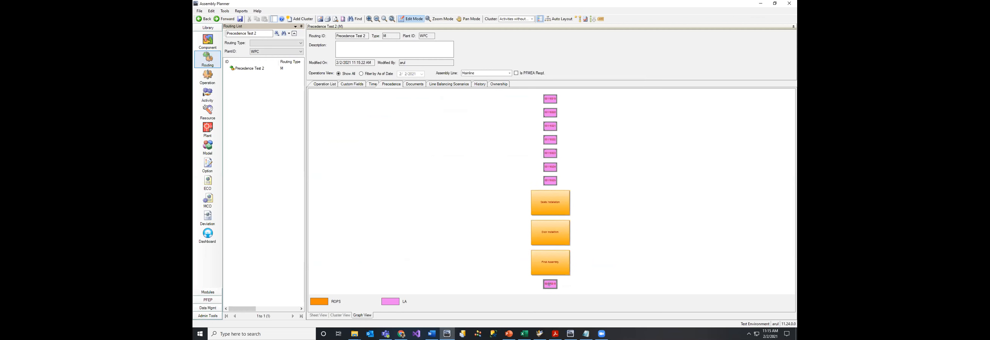
right_click(551, 152)
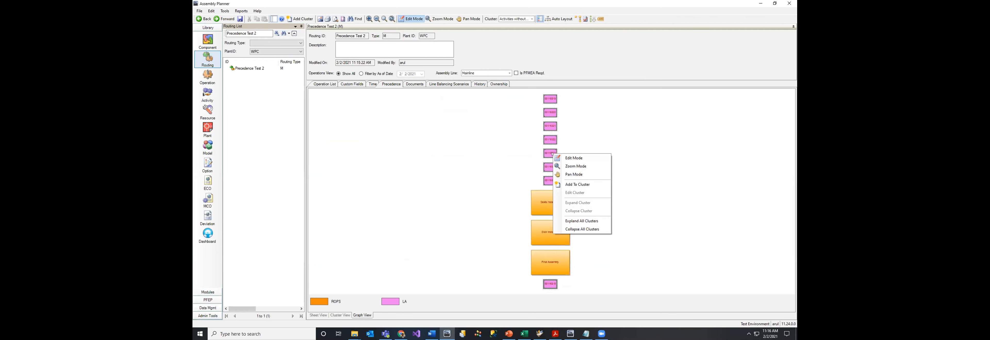
left_click(586, 184)
left_click(427, 99)
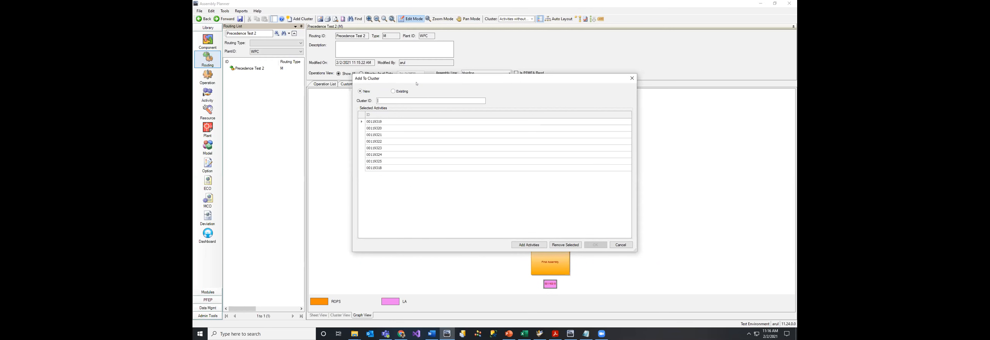
left_click_drag(422, 78, 637, 72)
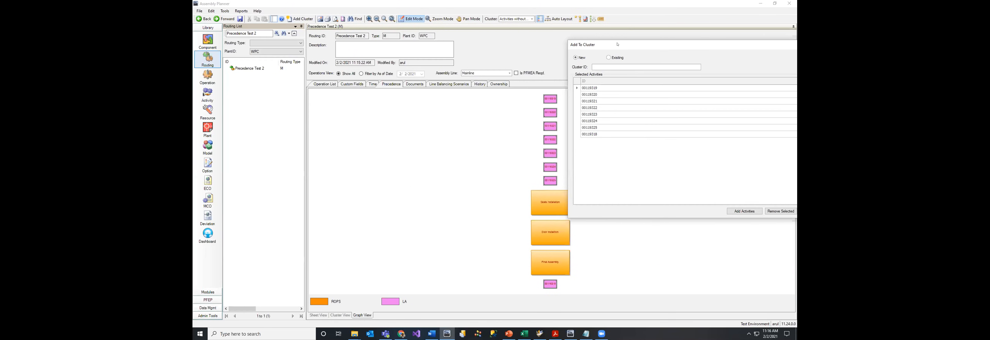
left_click_drag(618, 44, 490, 85)
type("Final Assembly 2")
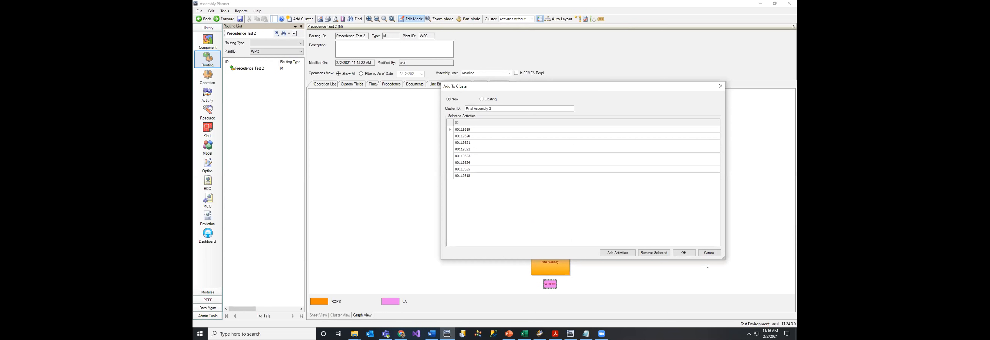
left_click(684, 253)
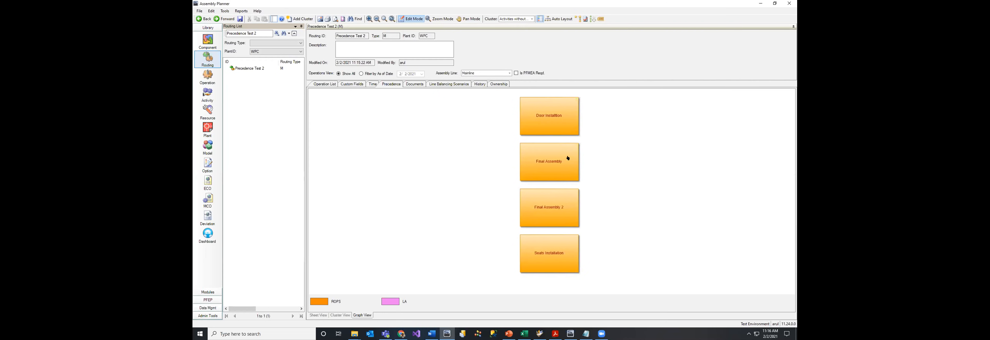
- Expand the door cluster in the precedence graph, followed by all the other clusters, to show their activities
left_click(563, 119)
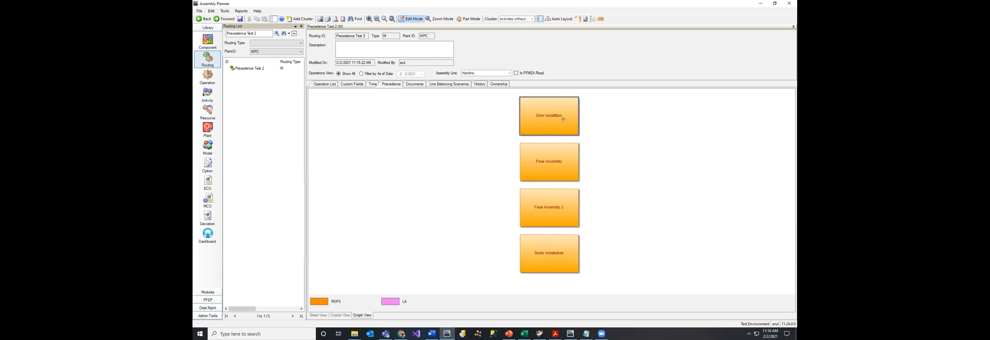
right_click(564, 121)
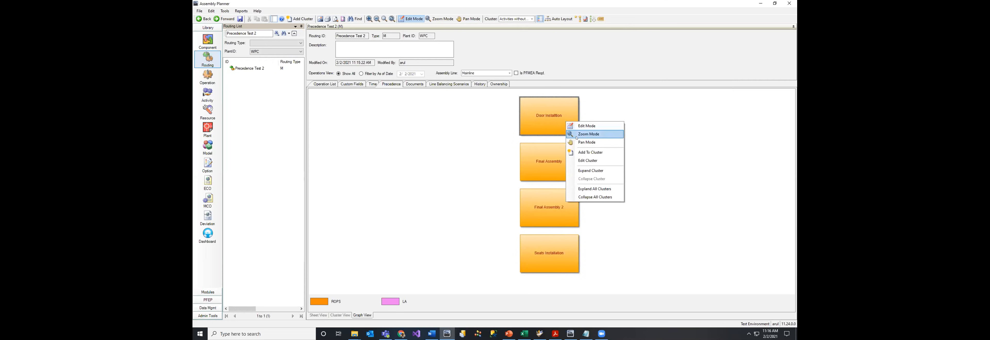
left_click(592, 169)
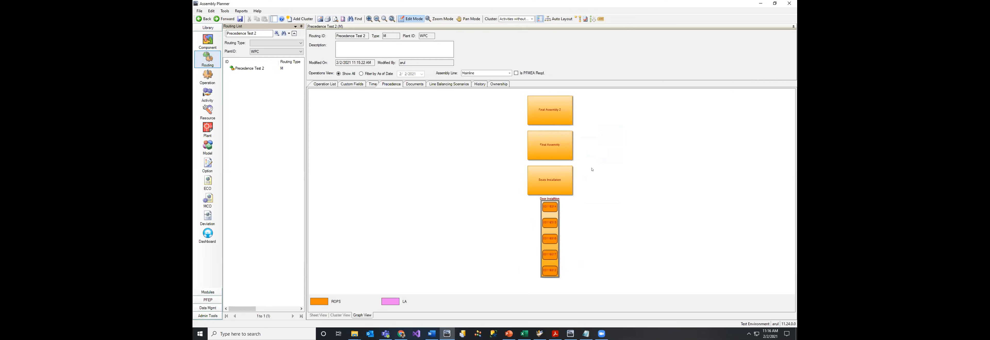
right_click(611, 153)
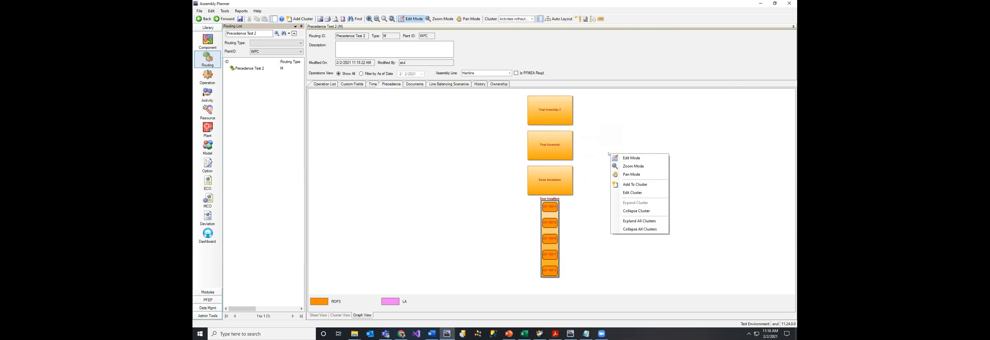
left_click(642, 222)
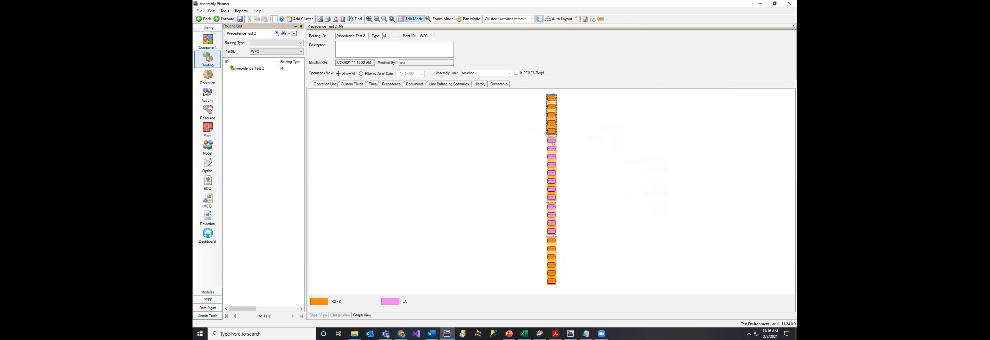
- Check the graph's cluster filter options without changing them and collapse all clusters
scroll(567, 138, "up", 2)
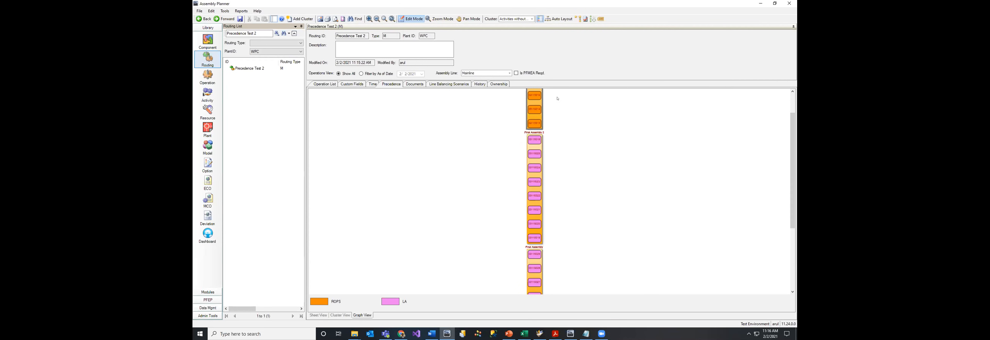
left_click(527, 19)
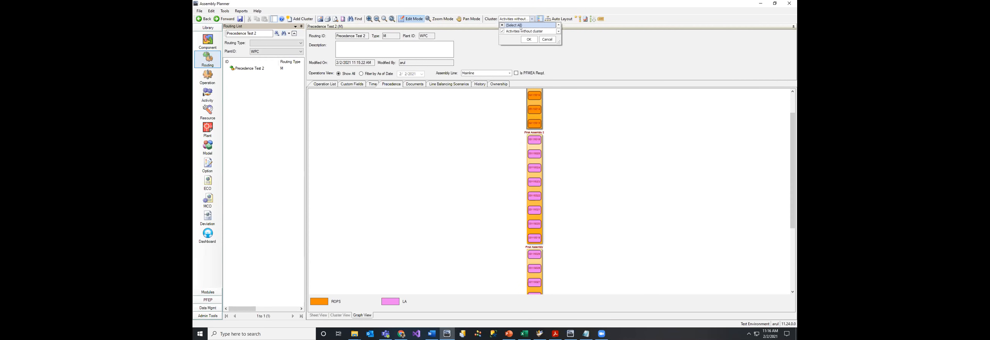
left_click(544, 39)
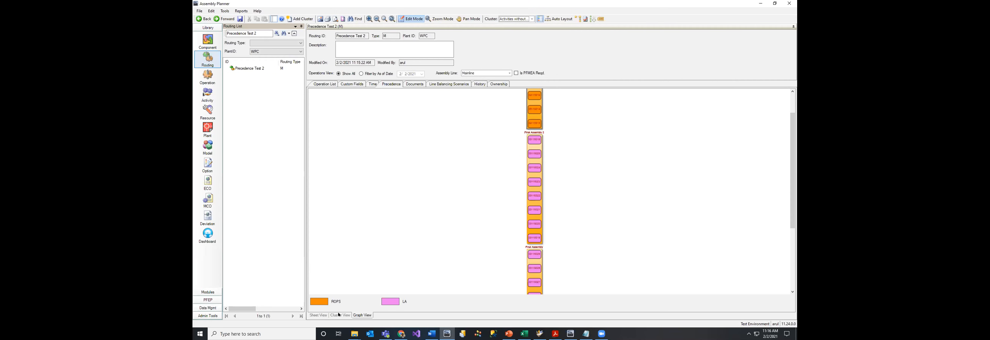
scroll(558, 203, "down", 2)
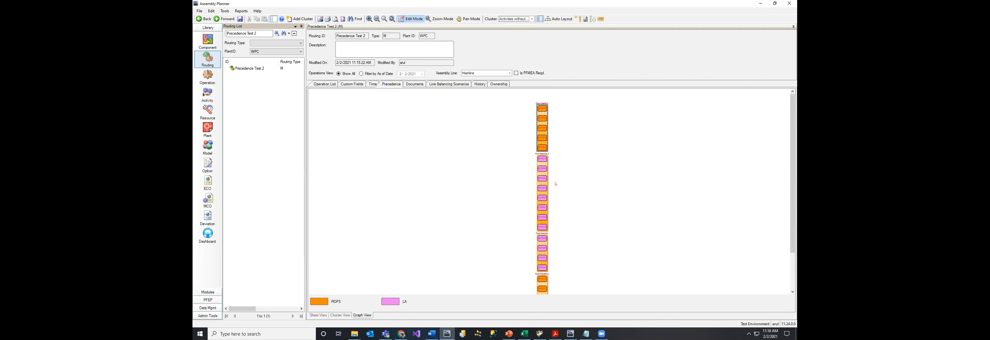
right_click(606, 151)
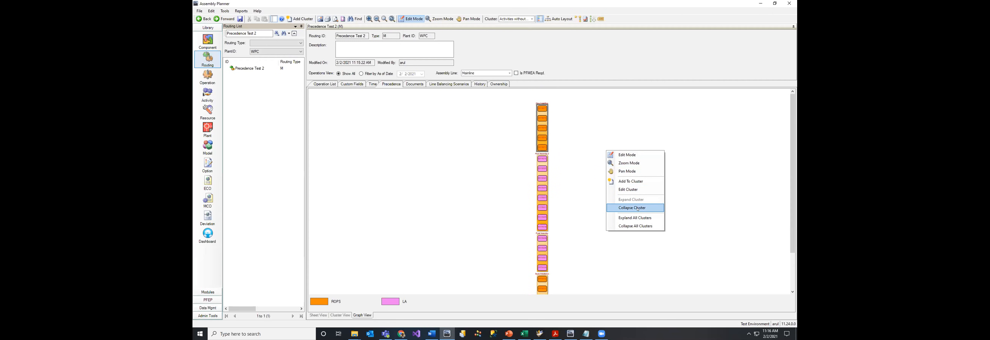
left_click(636, 225)
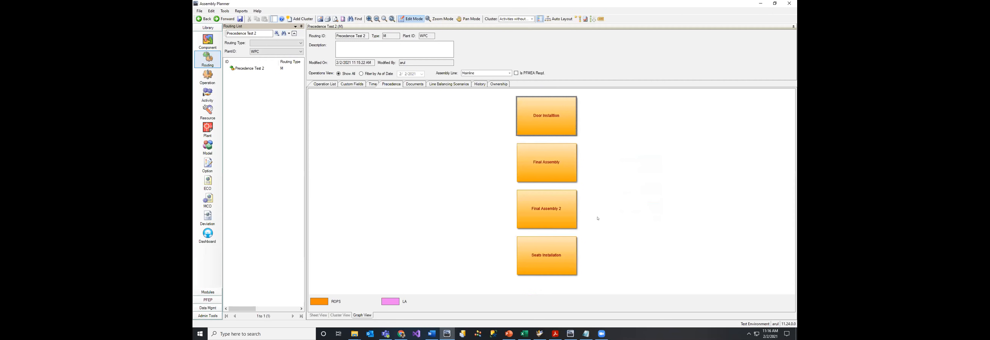
- Expand the Seats Installation cluster and move its second activity out to the right of the activity column
right_click(547, 244)
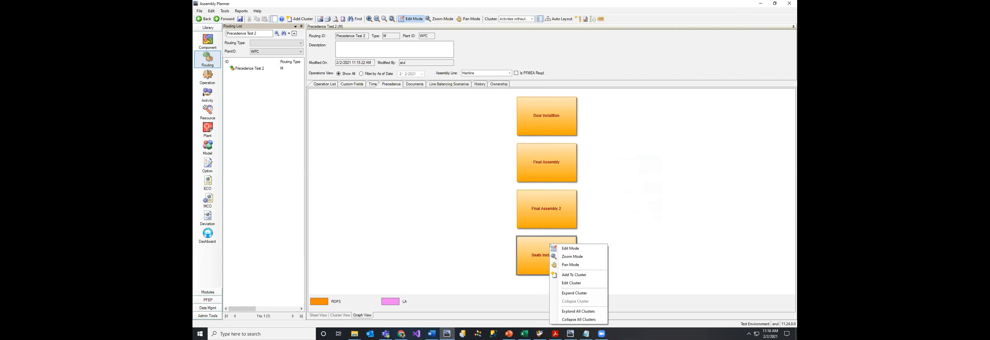
left_click(564, 294)
left_click(550, 214)
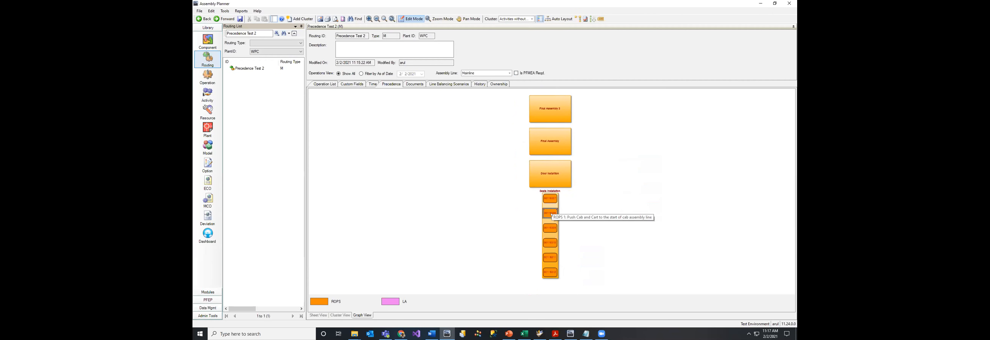
left_click_drag(544, 210, 594, 211)
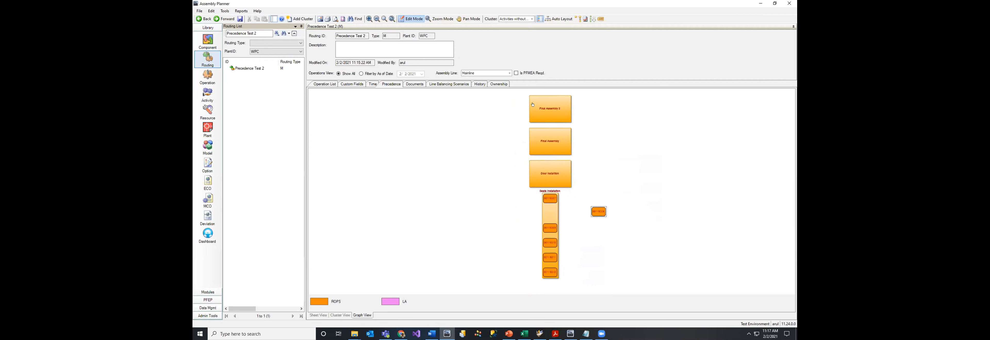
left_click_drag(552, 214, 595, 211)
- Link the moved second seat activity with the third by precedence, and move the first activity to the left of the column
left_click_drag(593, 215, 593, 215)
left_click_drag(552, 201, 548, 226)
left_click_drag(553, 200, 518, 204)
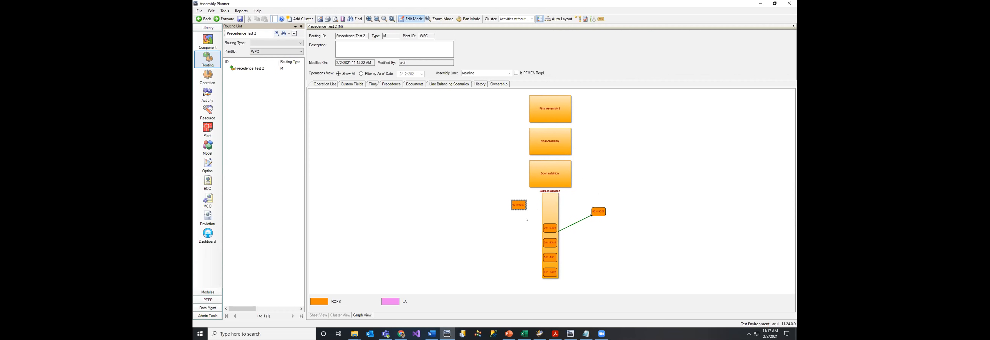
- Examine the first seat activity's properties, covering its models, options, work steps, resources, consumption and video, and close them
double_click(521, 205)
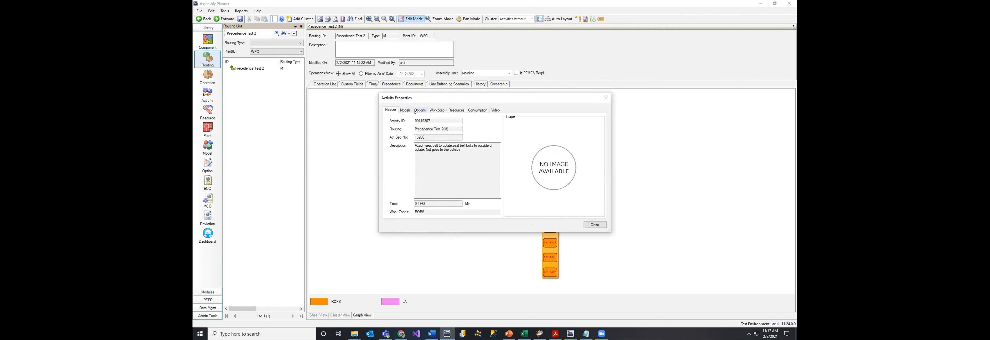
left_click(406, 111)
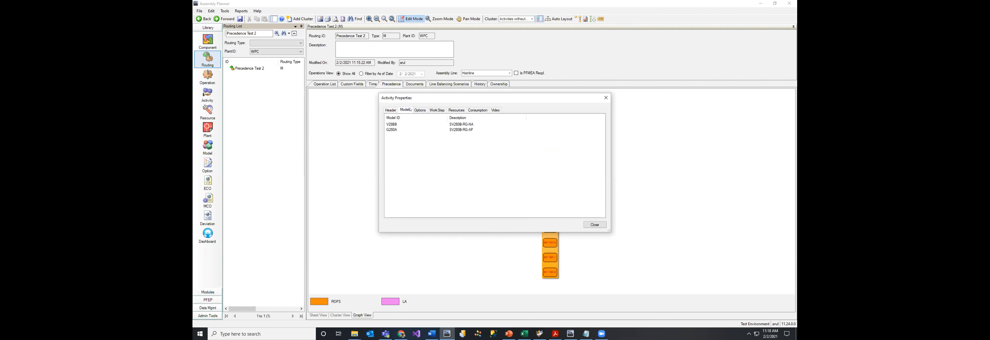
left_click(420, 111)
left_click(437, 111)
left_click(456, 110)
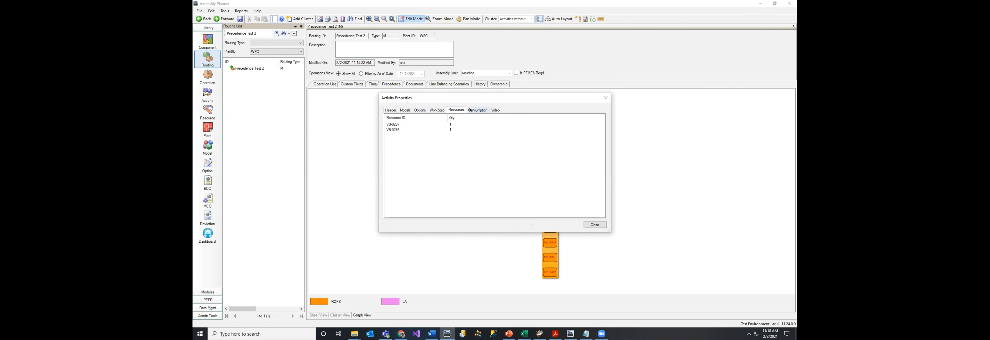
left_click(472, 110)
left_click(495, 111)
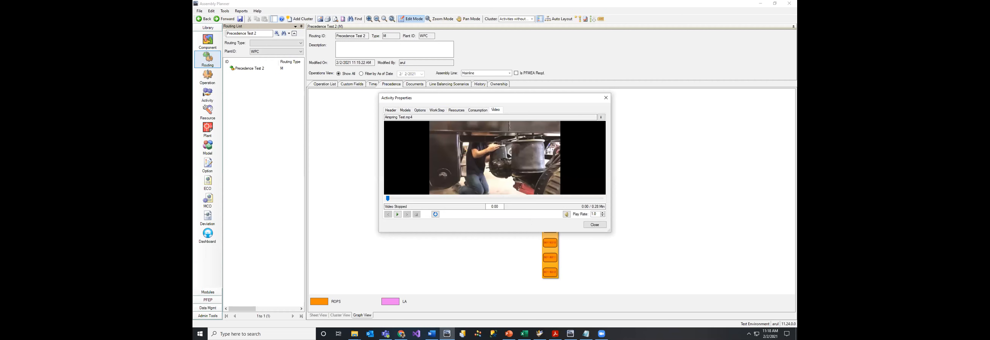
left_click(595, 225)
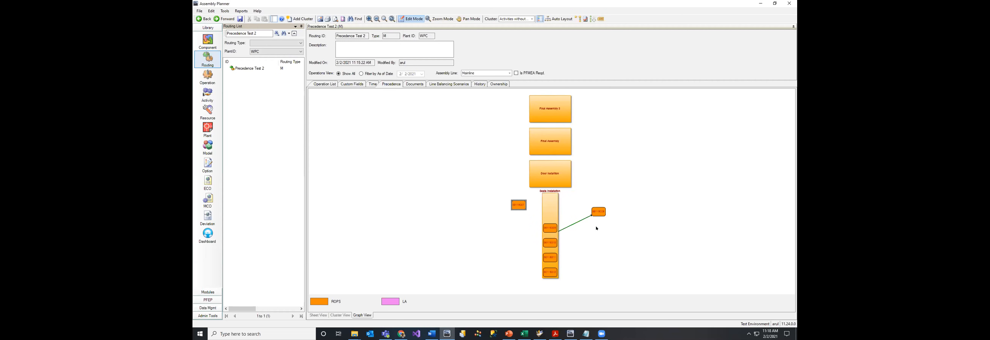
- Open the line balancing scenario listed for the Precedence Test 2 routing
left_click(516, 216)
left_click(435, 84)
left_click(412, 99)
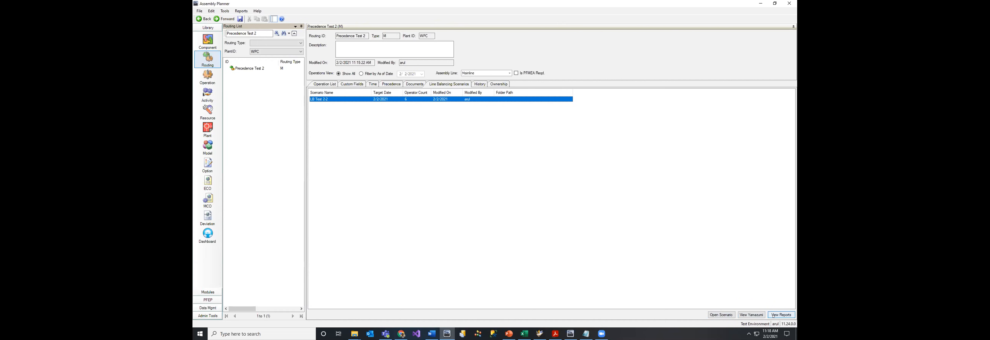
left_click(721, 315)
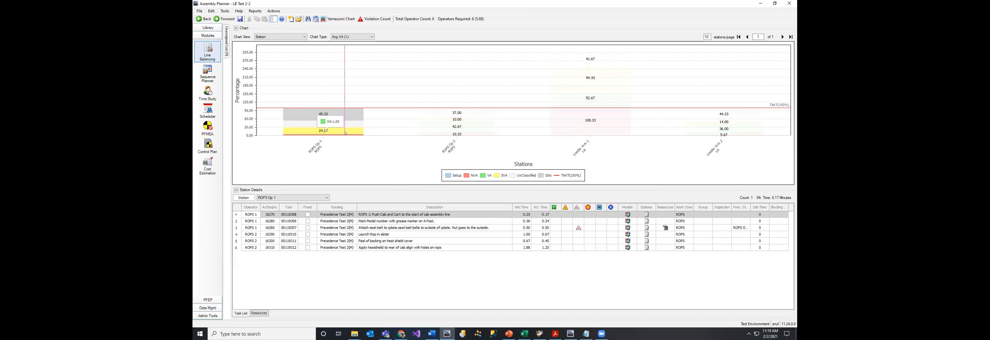
- Open the Yamazumi chart, examine a task tile near the base of the Loader Arm 1 station, and close the chart
left_click(339, 19)
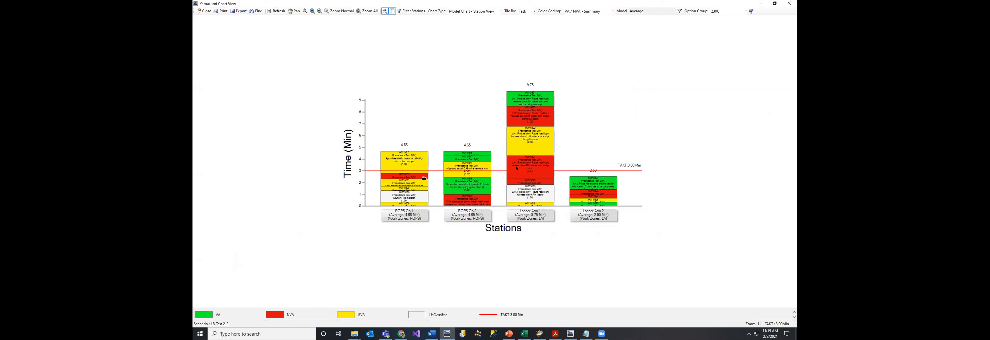
left_click(521, 192)
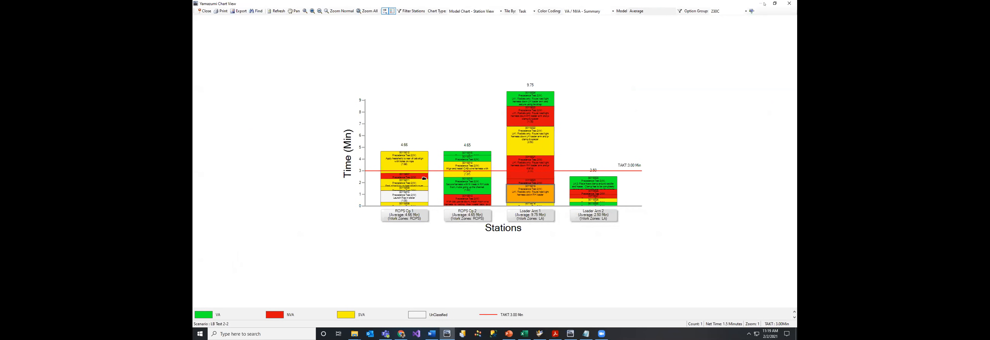
left_click(784, 2)
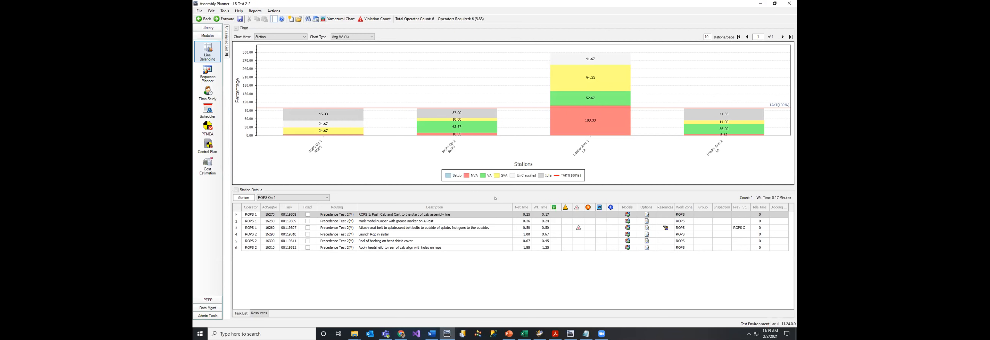
left_click(485, 290)
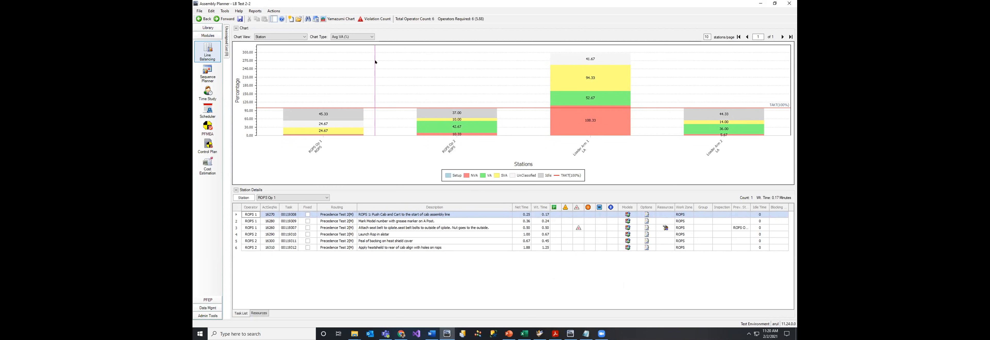
- Reopen the Yamazumi chart and filter its models to G280A and V28BB instead of Average
left_click(338, 19)
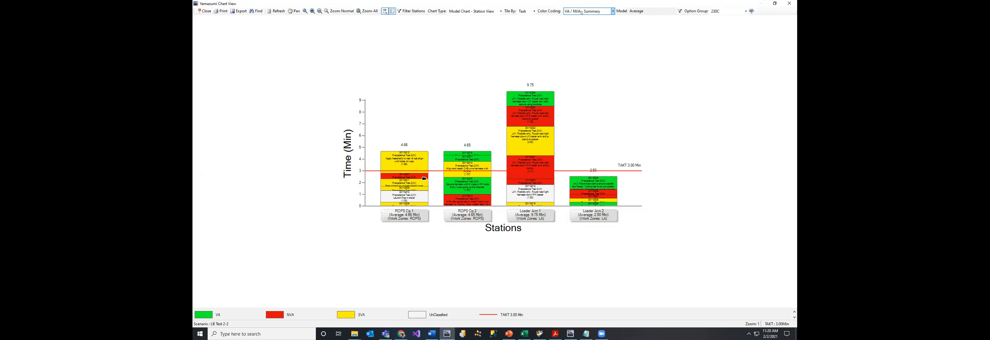
left_click(581, 12)
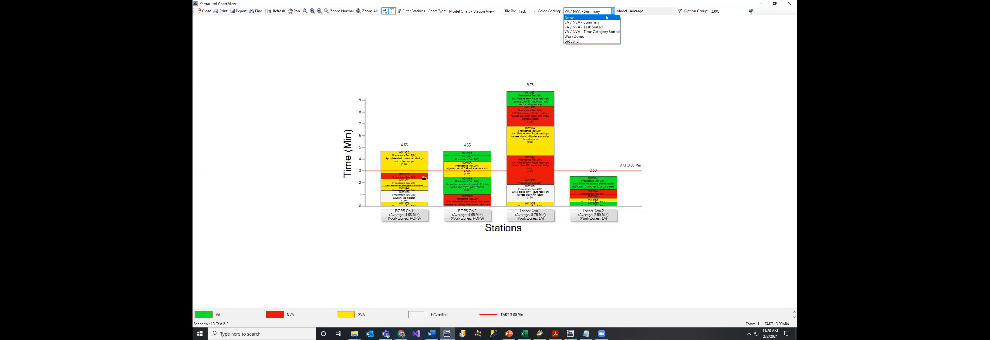
left_click(697, 44)
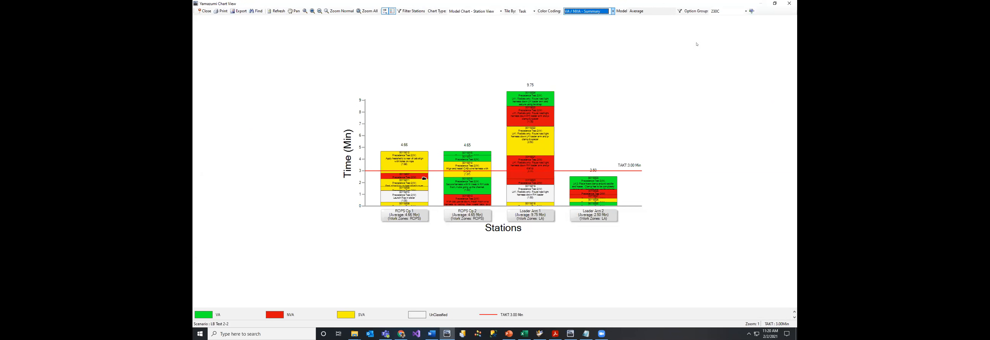
left_click(679, 11)
left_click(261, 88)
left_click(261, 93)
left_click(262, 98)
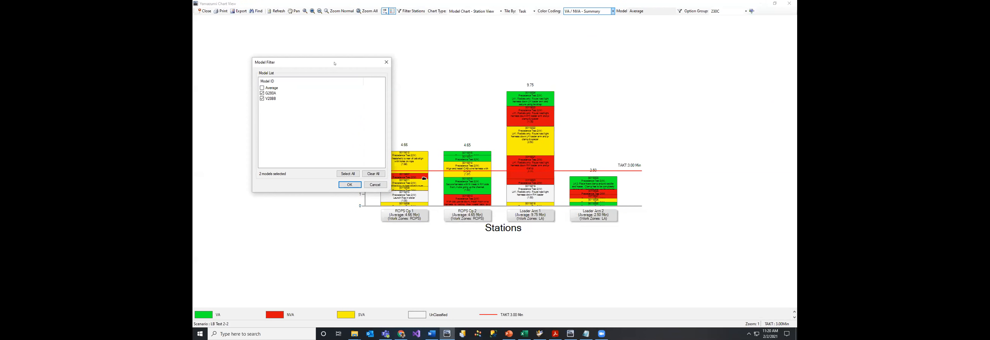
left_click_drag(335, 64, 339, 51)
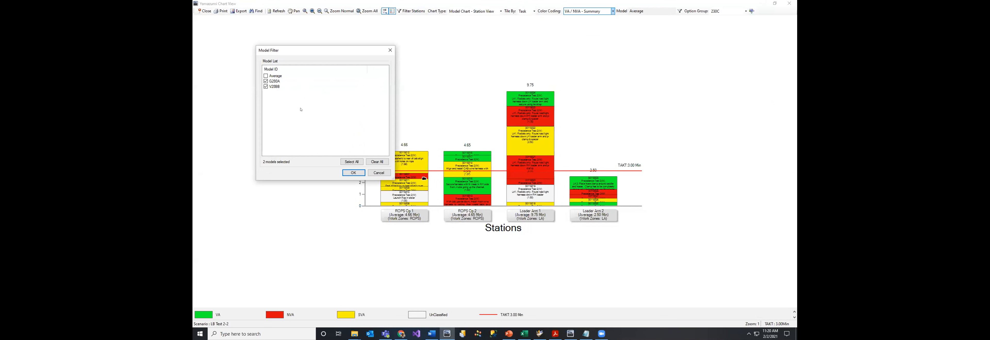
left_click(353, 172)
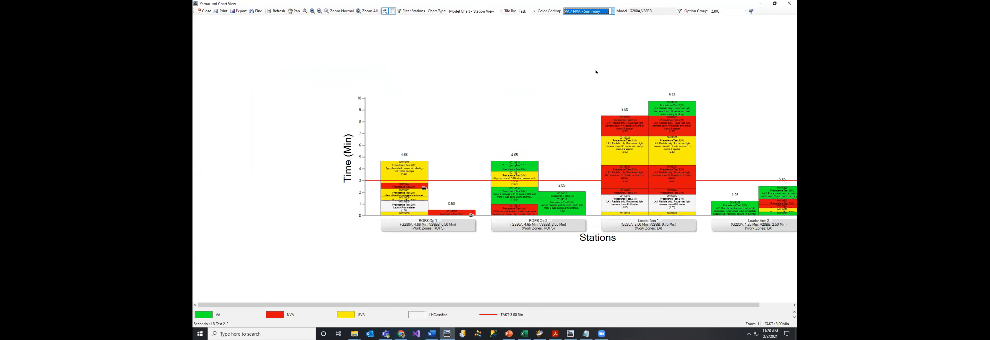
- Compare the Yamazumi chart without color coding and with VA / NVA - Task Sorted and VA / NVA - Time Category Sorted
left_click(601, 13)
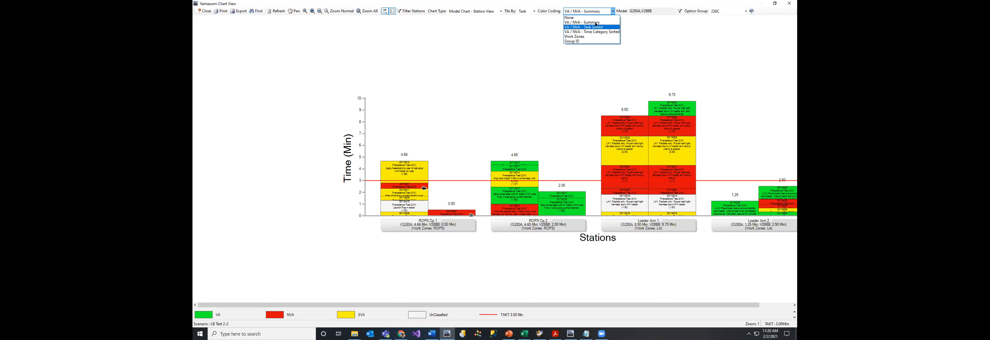
left_click(591, 18)
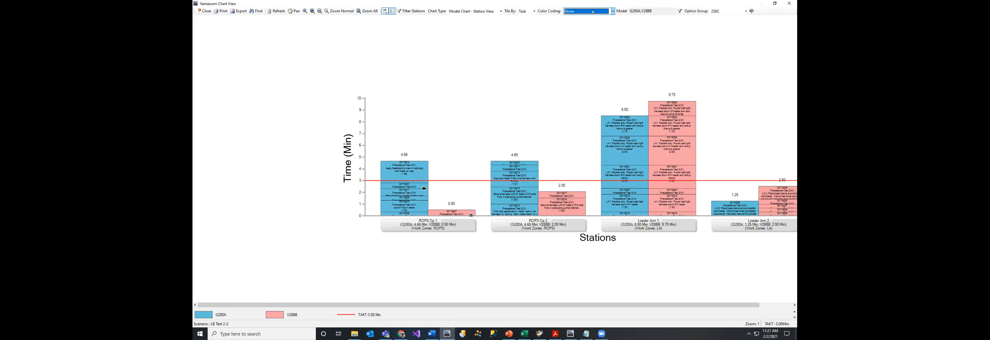
left_click(603, 13)
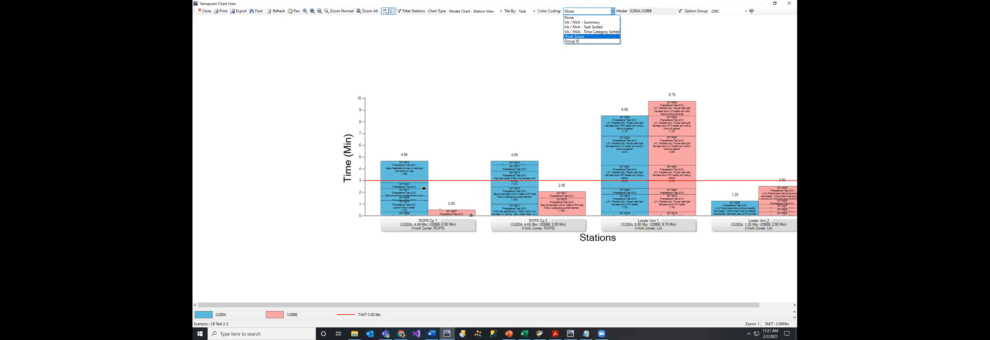
left_click(582, 27)
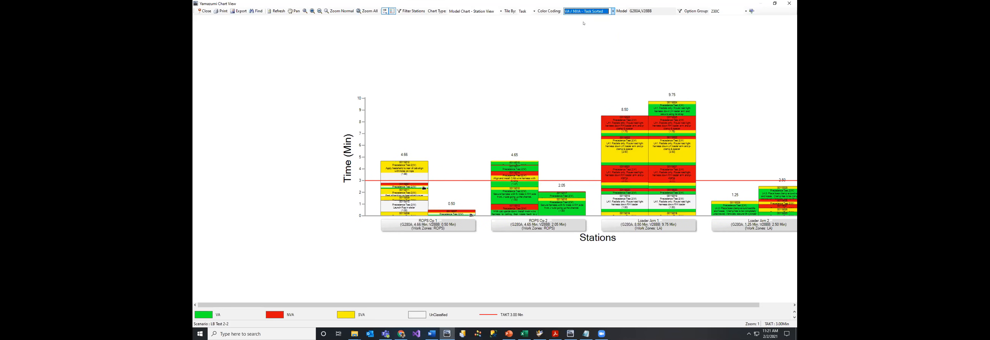
left_click(591, 13)
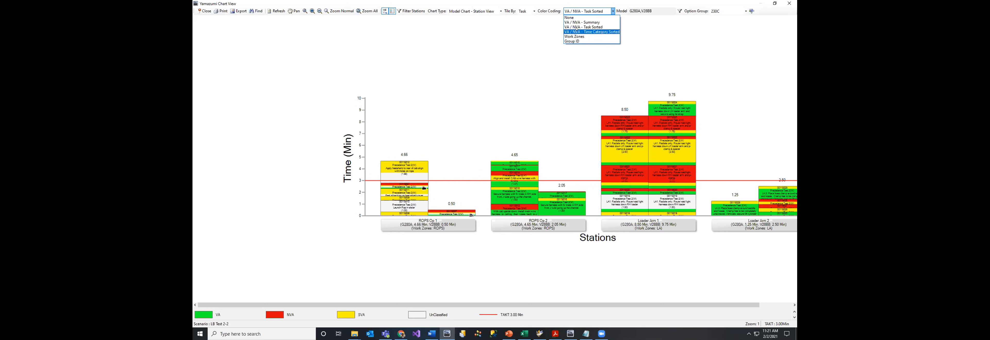
left_click(591, 31)
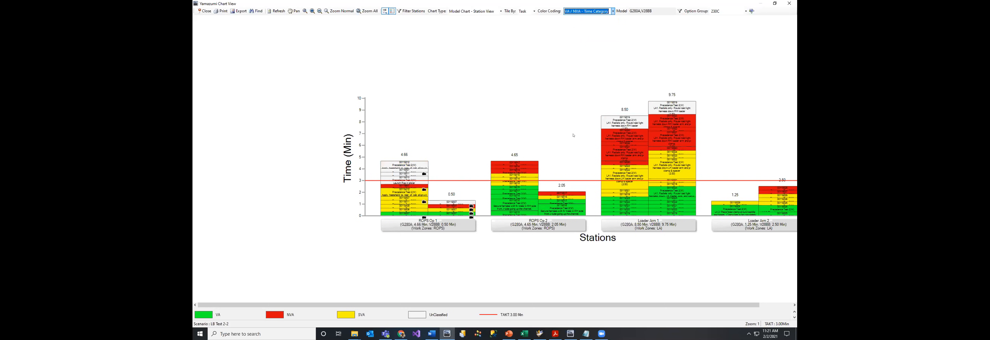
- View the Yamazumi chart color-coded by Work Zones and by Group ID
left_click(602, 13)
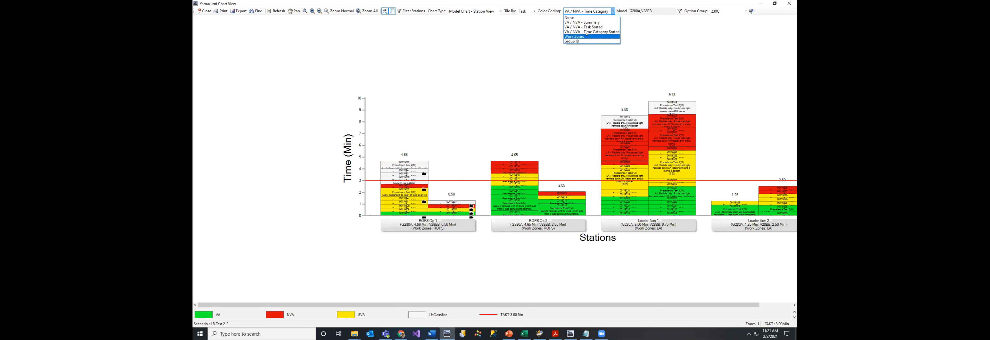
left_click(578, 37)
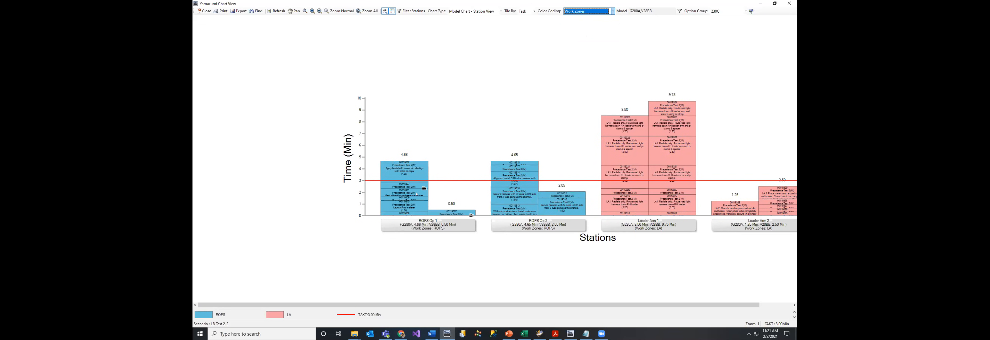
left_click(576, 12)
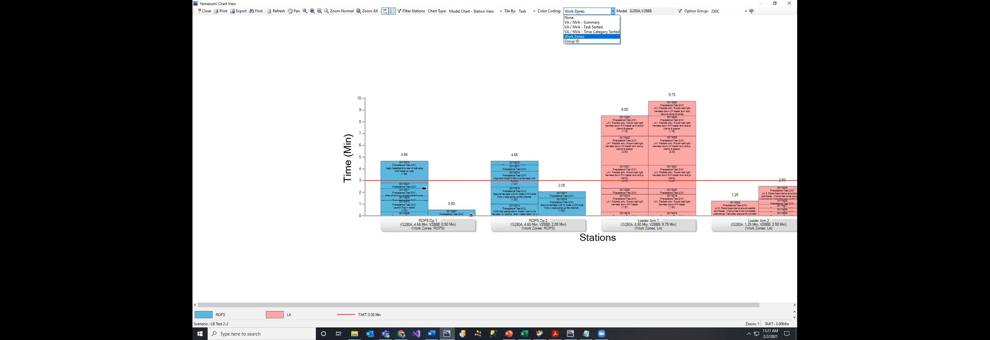
left_click(581, 42)
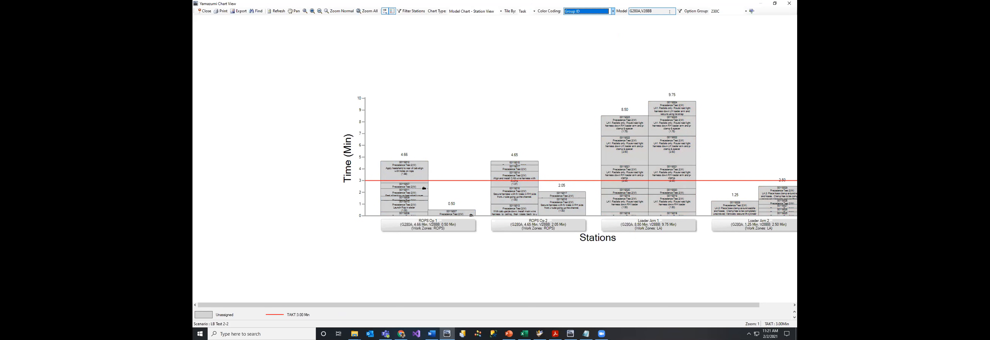
- Check the chart's model filter, then switch the option group to the default one and back to 230C
left_click(679, 12)
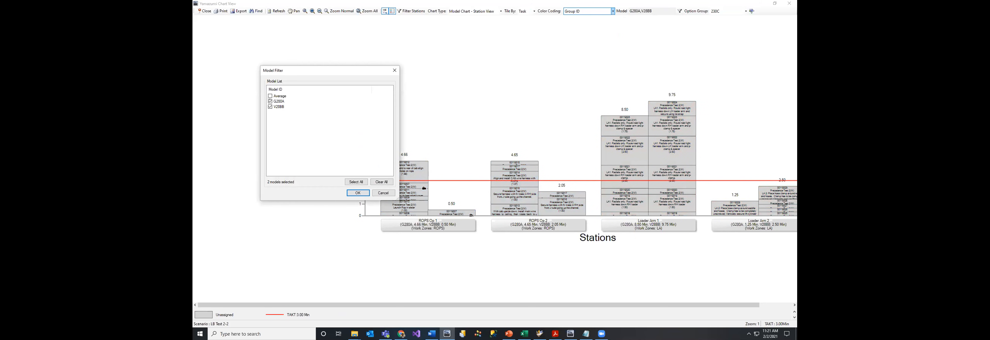
left_click(358, 193)
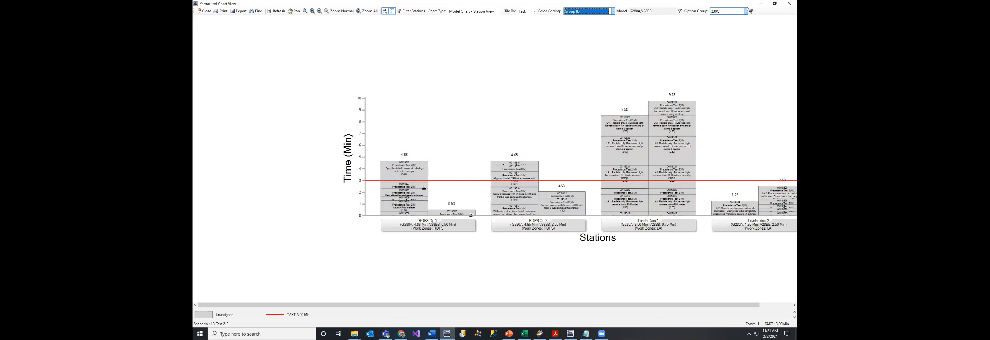
left_click(732, 11)
left_click(722, 46)
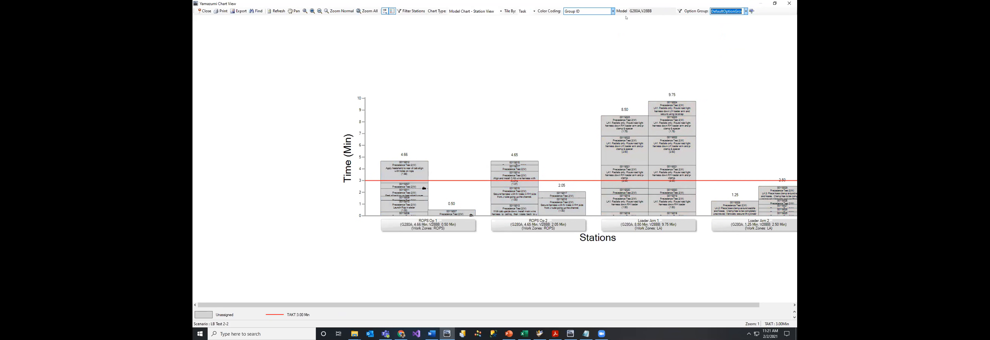
left_click(722, 11)
left_click(722, 16)
- Set the color coding to VA / NVA - Summary and close the Yamazumi chart
left_click(592, 11)
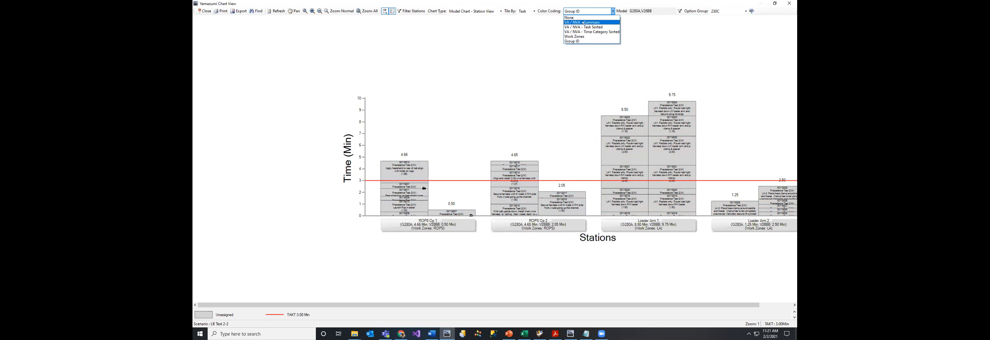
left_click(584, 22)
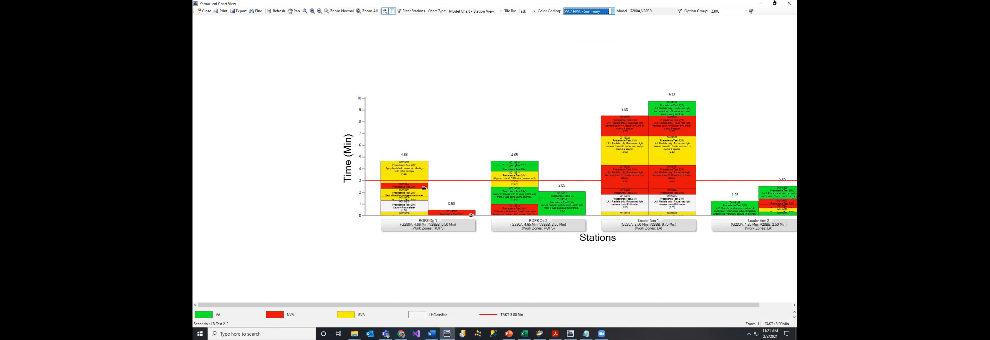
left_click(789, 3)
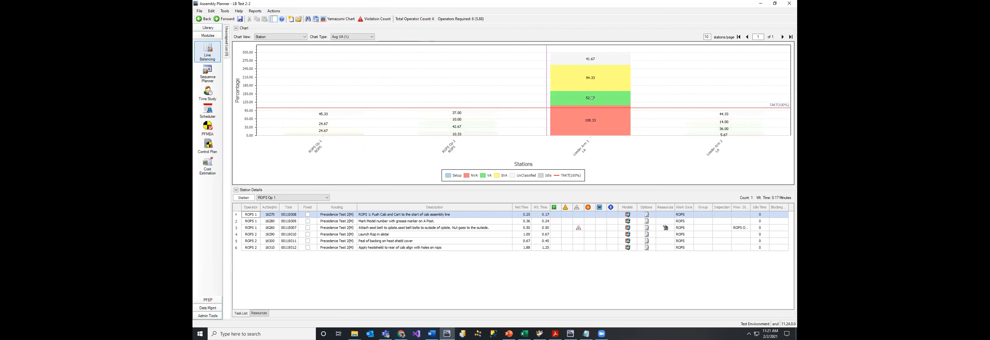
- View the line balancing chart by Operator, then return the chart and details to Station
left_click(291, 37)
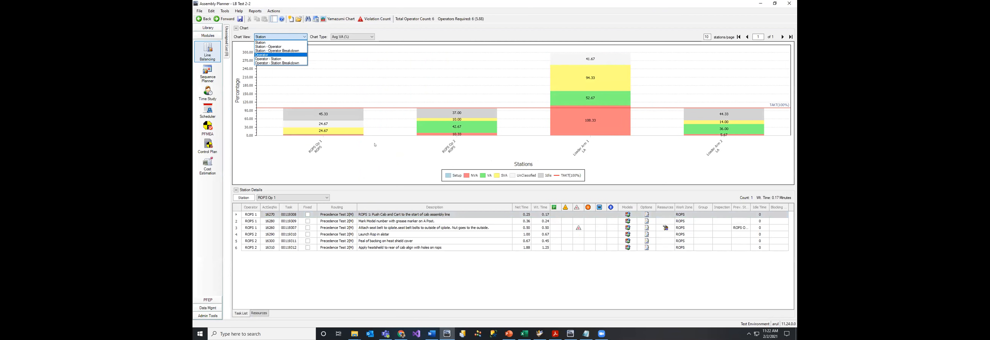
left_click(275, 55)
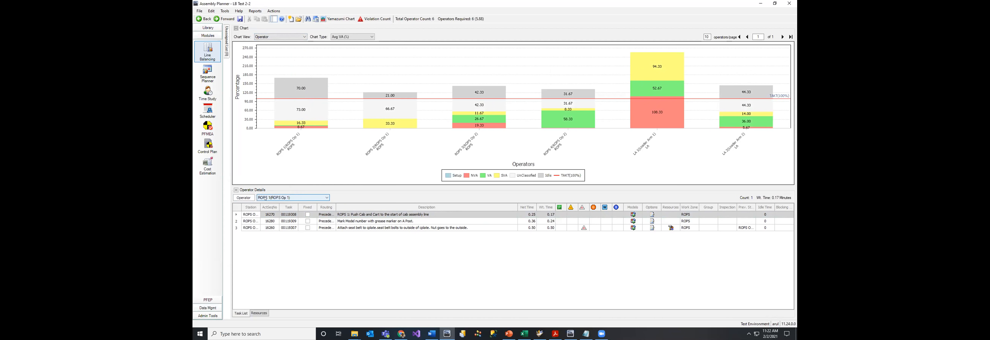
left_click(249, 198)
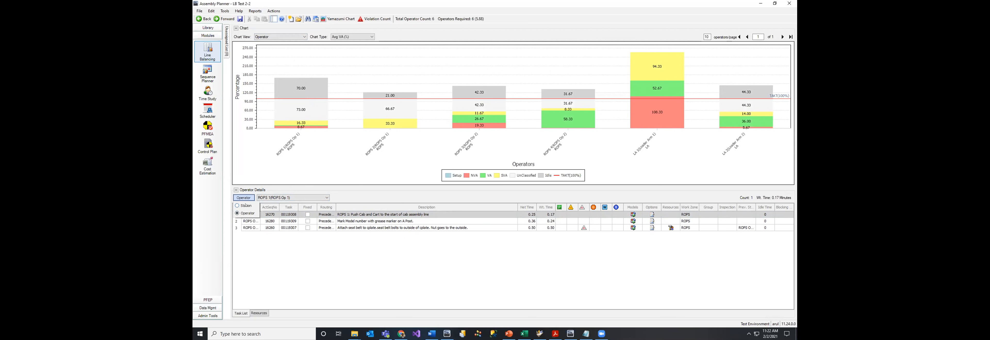
left_click(246, 205)
- Review the station details task lists of Loader Arm 1 and ROPS Op 2
left_click(326, 198)
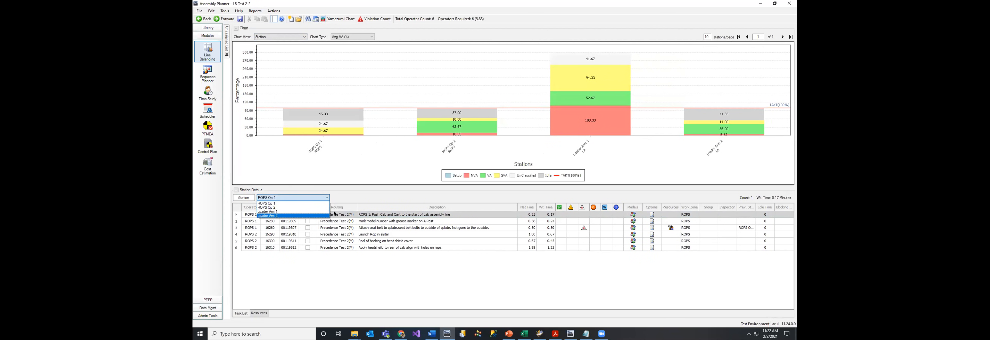
left_click(313, 212)
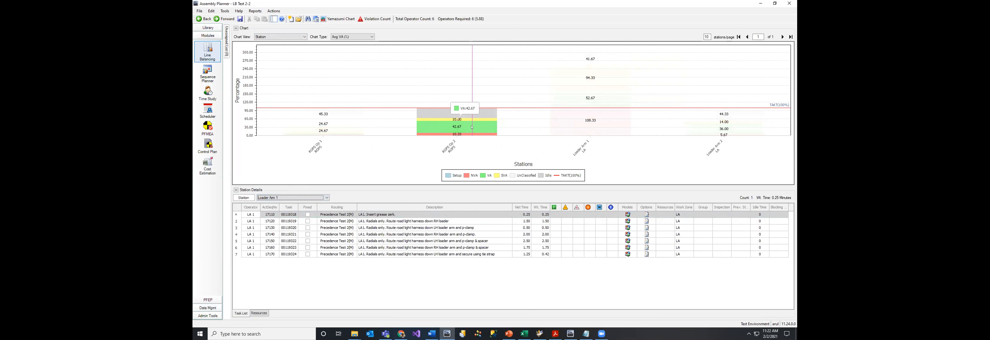
left_click(490, 128)
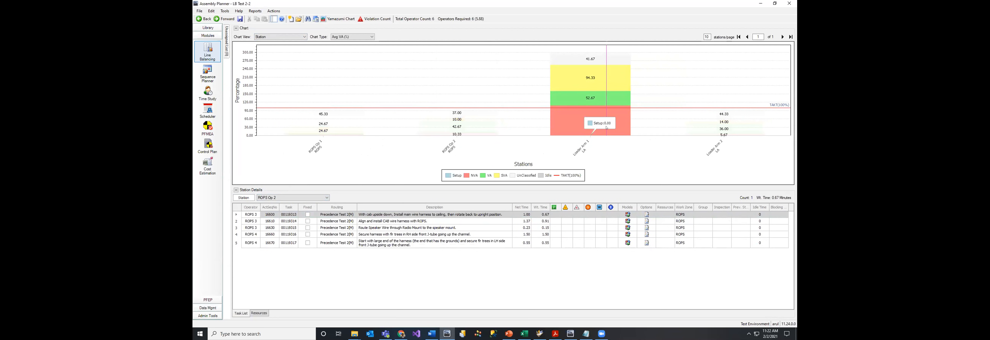
- Try to assign Loader Arm 1's first task, the grease zerk insertion, to operator ROPS 3 at station ROPS Op 2
left_click(607, 132)
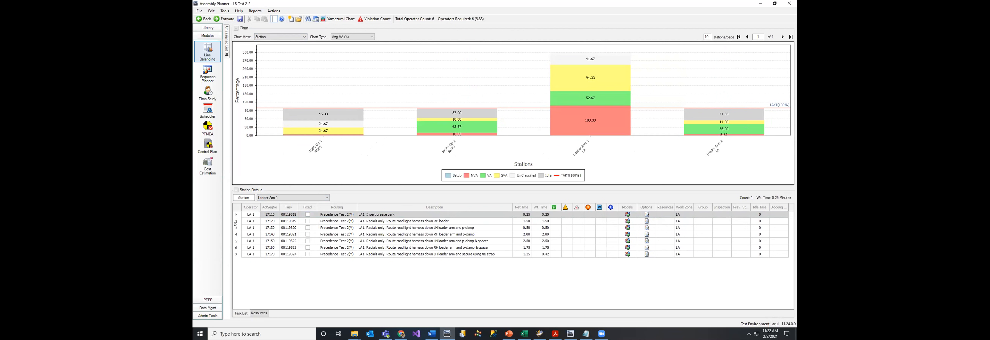
left_click(236, 215)
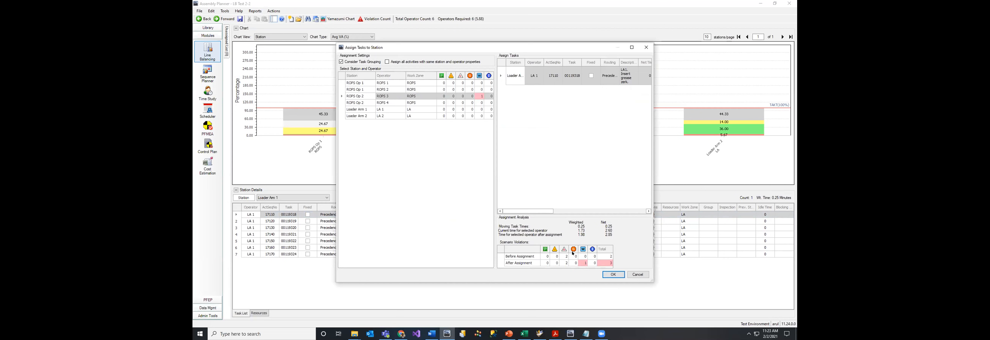
left_click(615, 275)
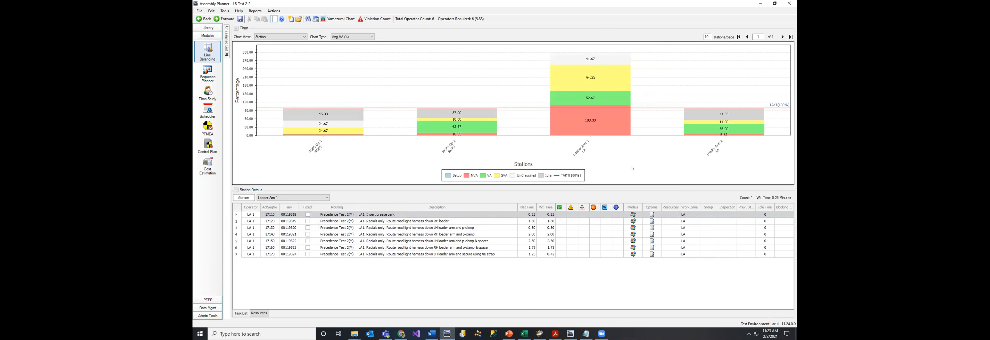
- Open the Yamazumi chart and preview moving Loader Arm 1's LH loader arm p-clamp and spacer task to Loader Arm 2, without applying it
left_click(346, 19)
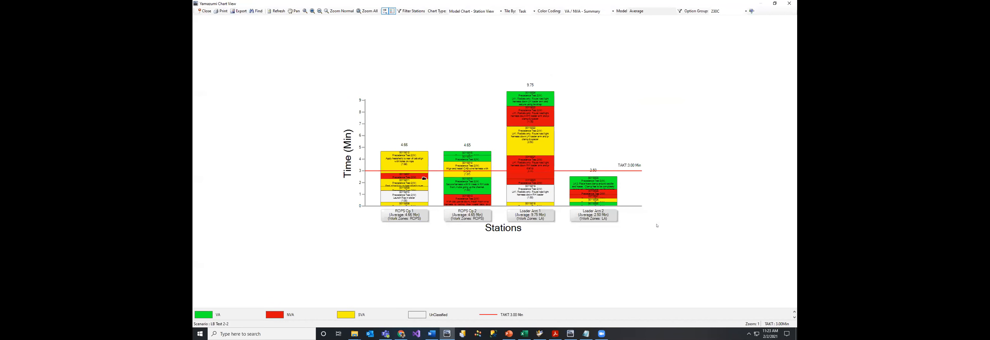
left_click(531, 139)
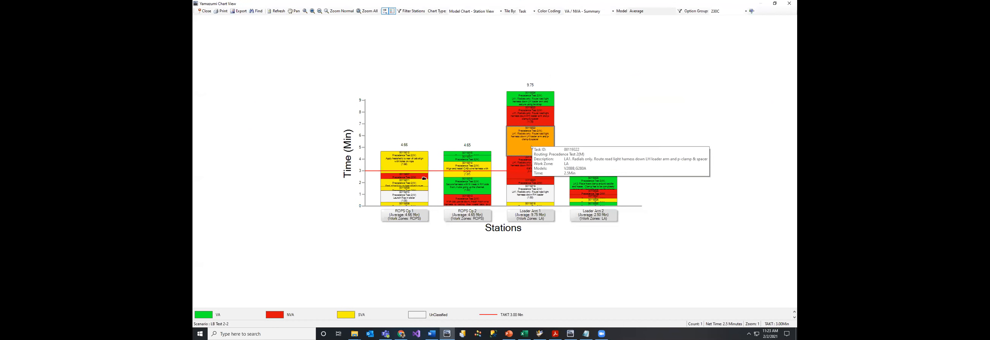
left_click_drag(528, 143, 602, 150)
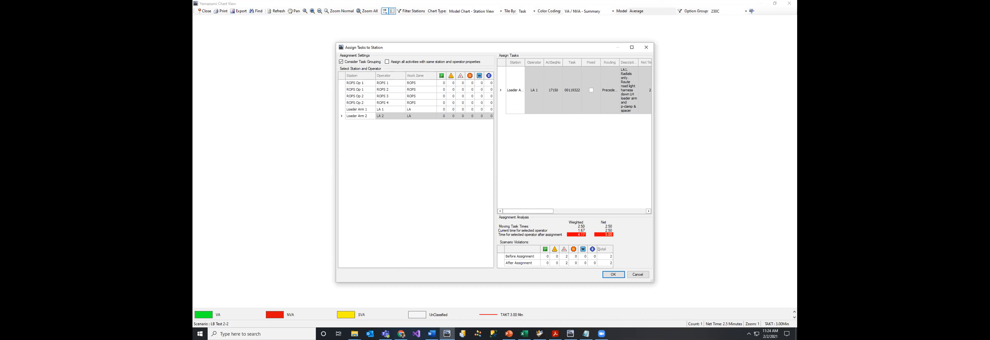
left_click(637, 275)
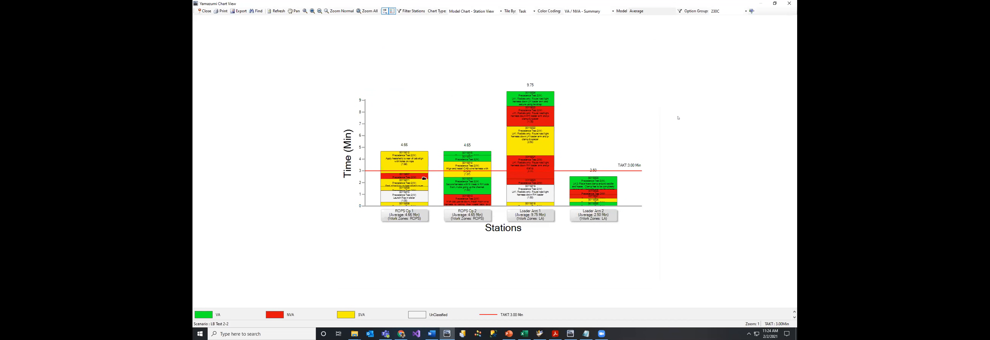
- Filter the Yamazumi chart to models G280A and V28BB instead of Average, and review their bars across all stations at normal zoom
left_click(680, 11)
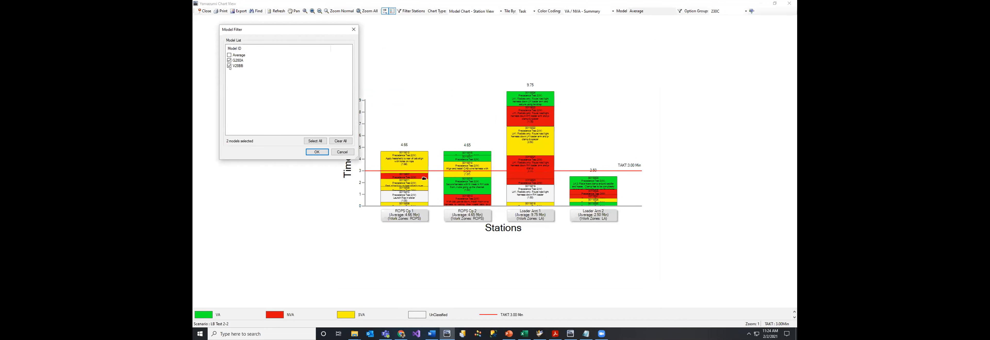
left_click(316, 152)
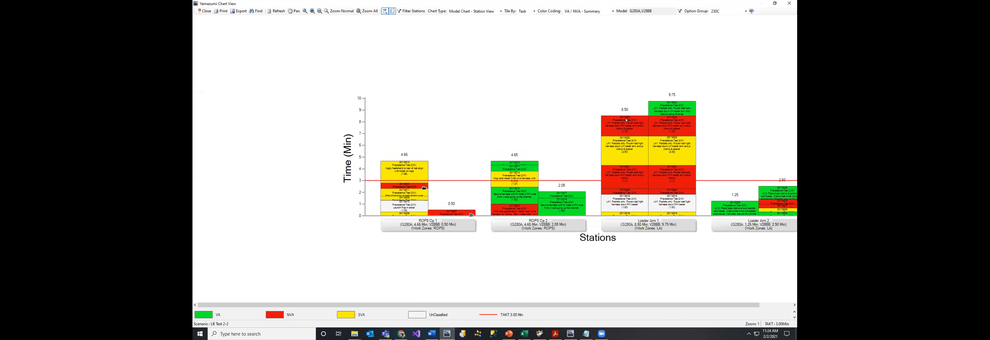
scroll(597, 265, "down", 3)
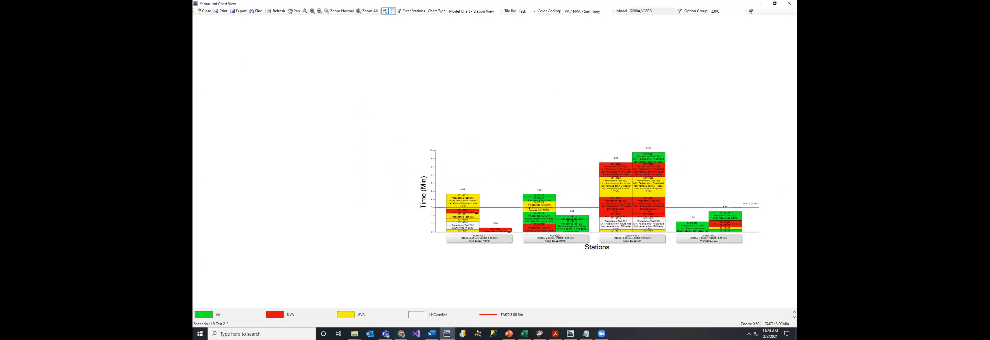
left_click(339, 11)
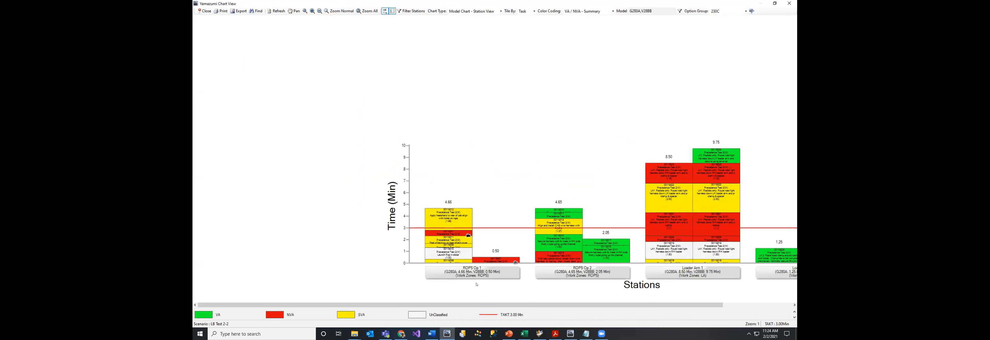
left_click_drag(472, 302, 541, 304)
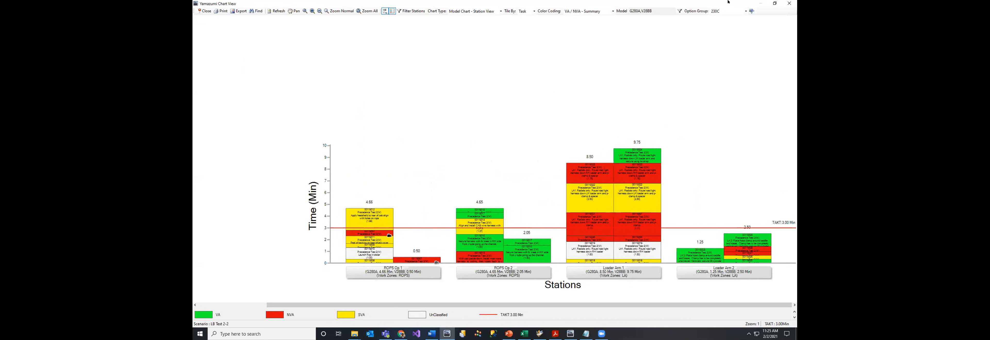
mouse_move(640, 189)
- Add Average to the Yamazumi chart's displayed models and set the color coding to None
left_click(680, 11)
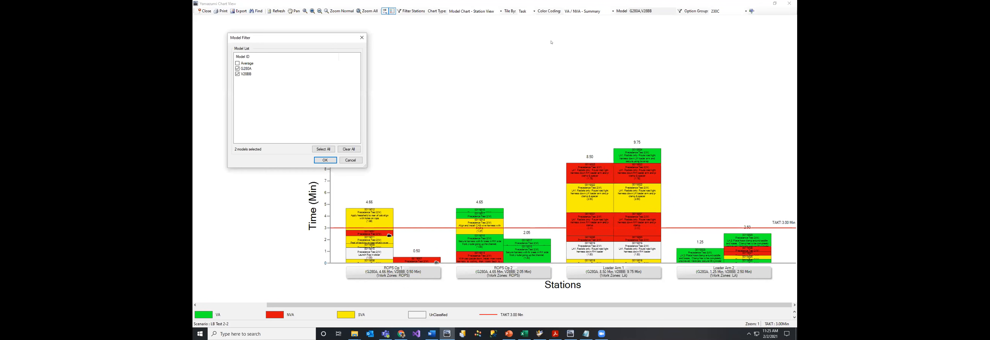
left_click(330, 163)
left_click(588, 11)
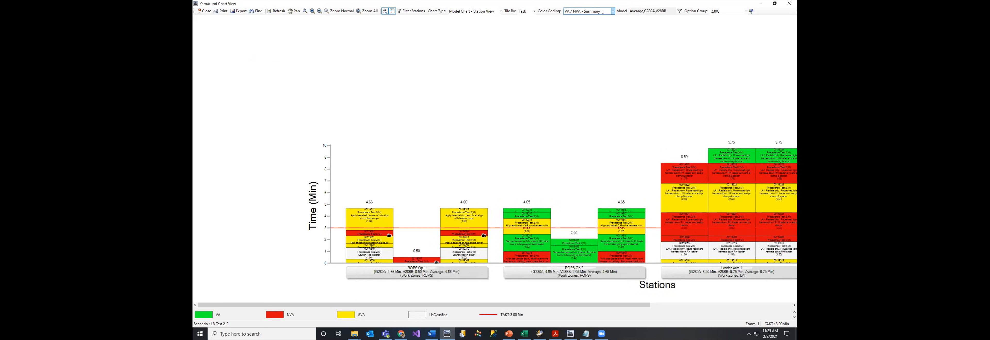
left_click(577, 40)
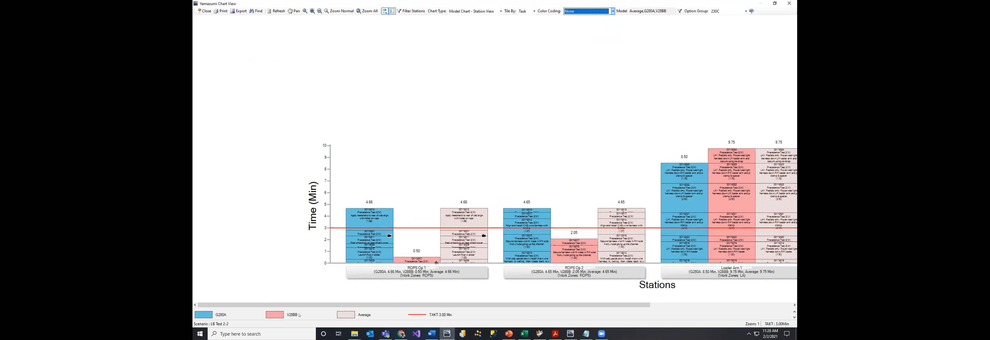
- Compare the G280A, V28BB and Average bars across the stations, and close the Yamazumi chart
left_click_drag(487, 305, 550, 305)
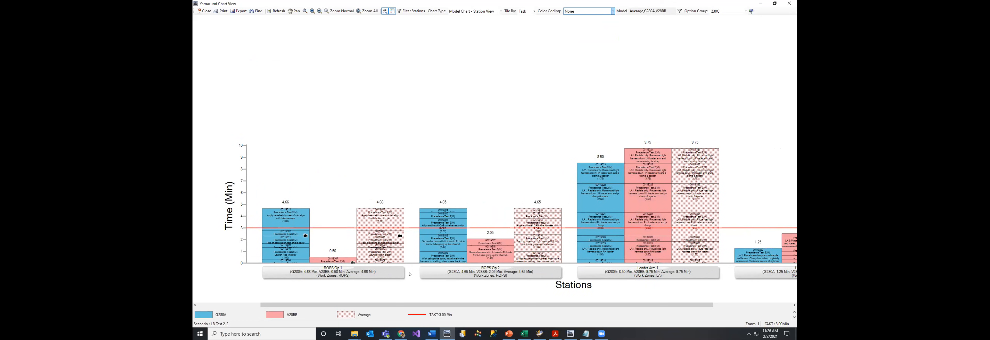
left_click_drag(432, 305, 466, 305)
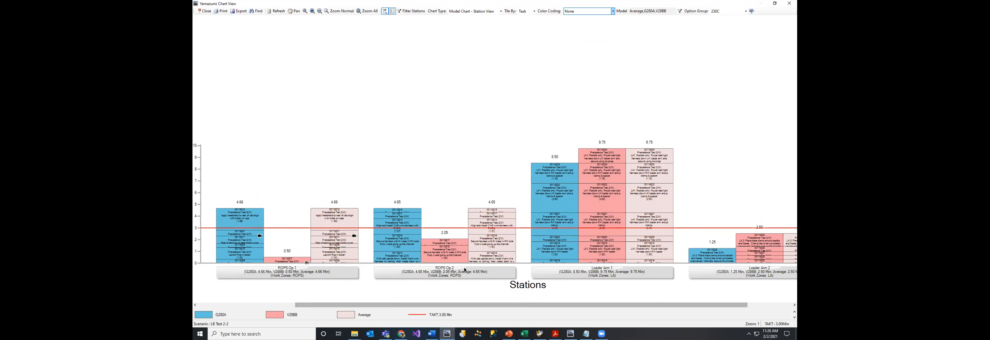
mouse_move(464, 269)
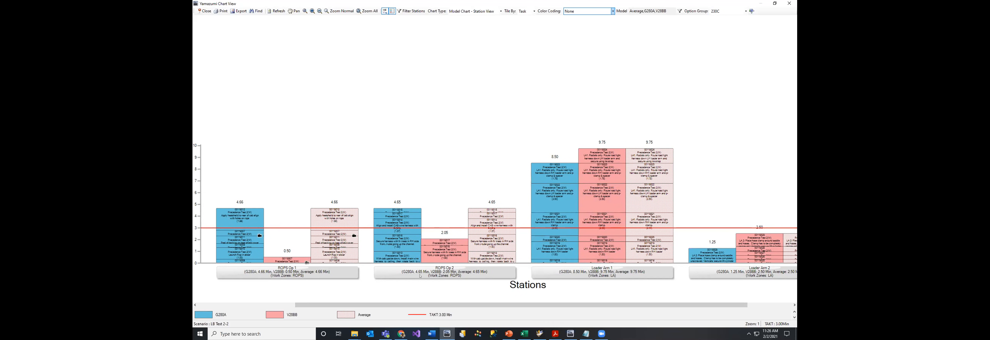
mouse_move(420, 277)
mouse_move(447, 256)
left_click(789, 3)
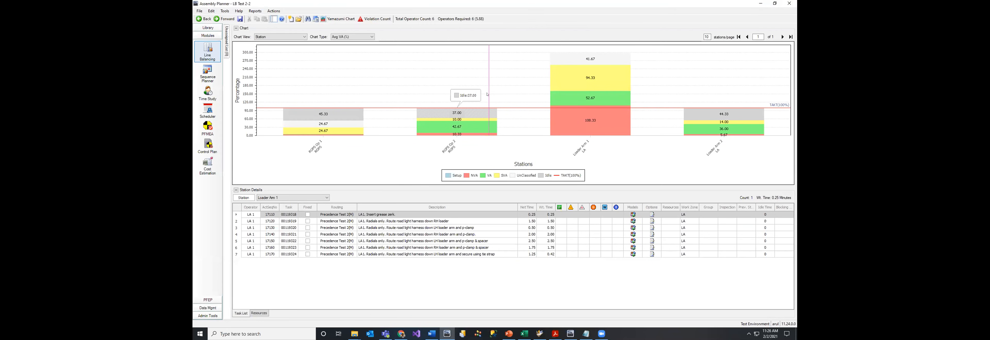